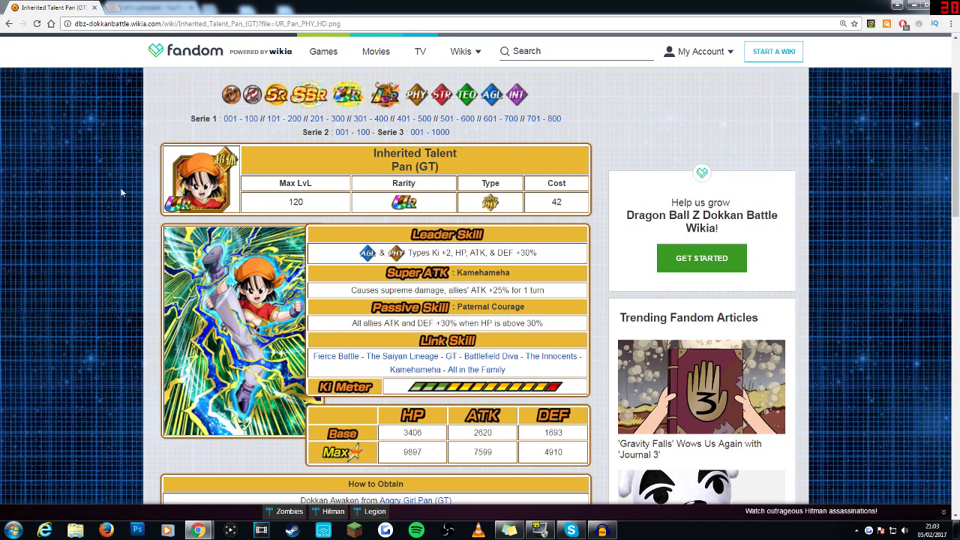
Review the skills, stats, how-to-obtain and additional information of Inherited Talent Pan (GT) on the wiki page.
scroll(294, 194, down, 2)
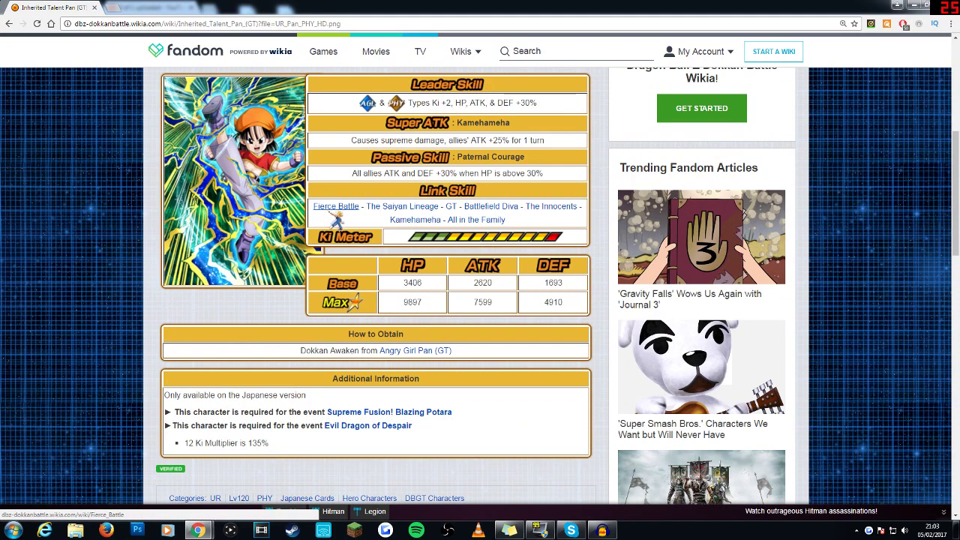
scroll(327, 204, up, 2)
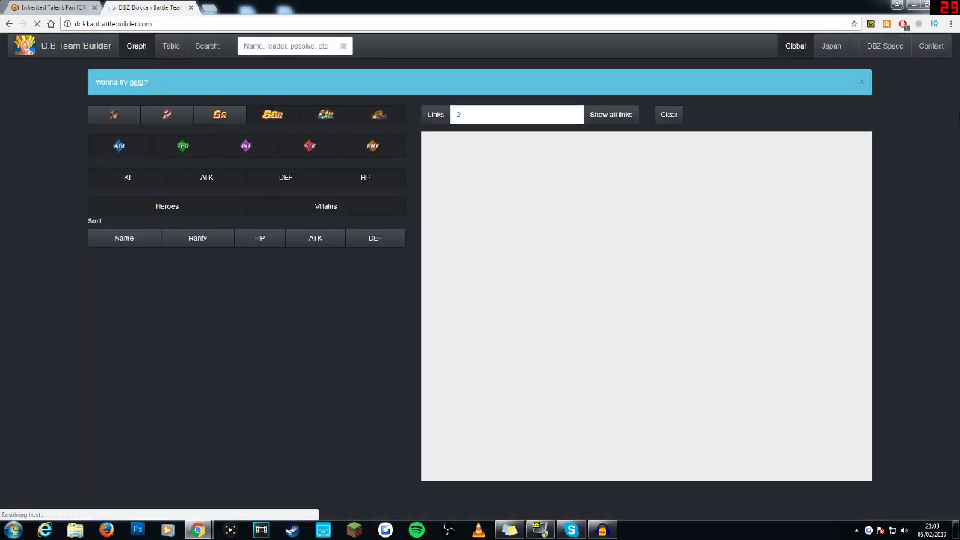
In D.B Team Builder, switch to the Japan card set and filter out the SSR cards.
click(834, 51)
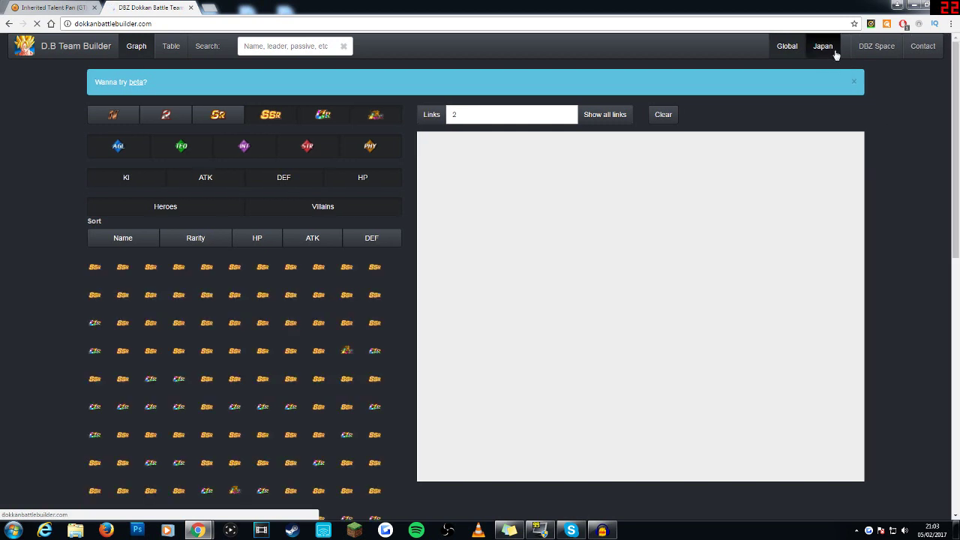
click(862, 83)
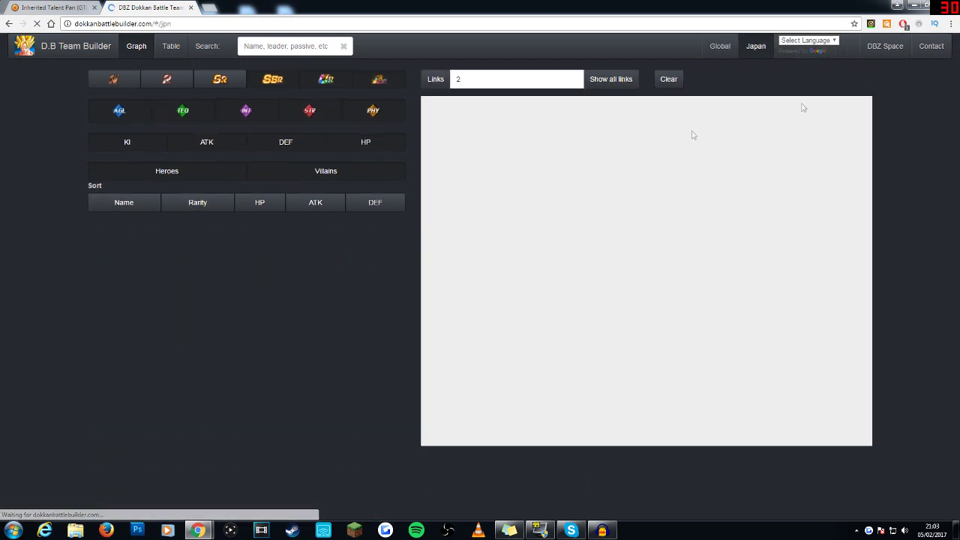
click(388, 203)
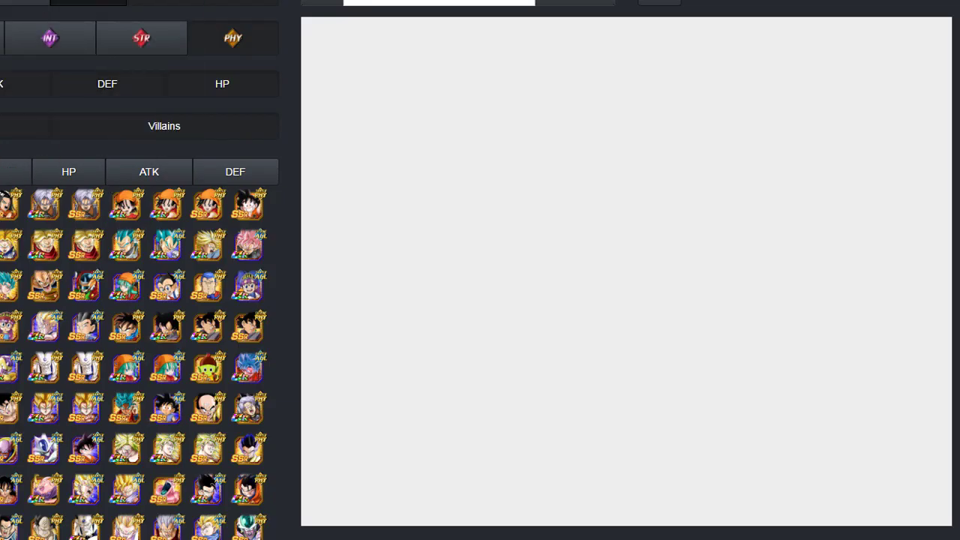
click(74, 4)
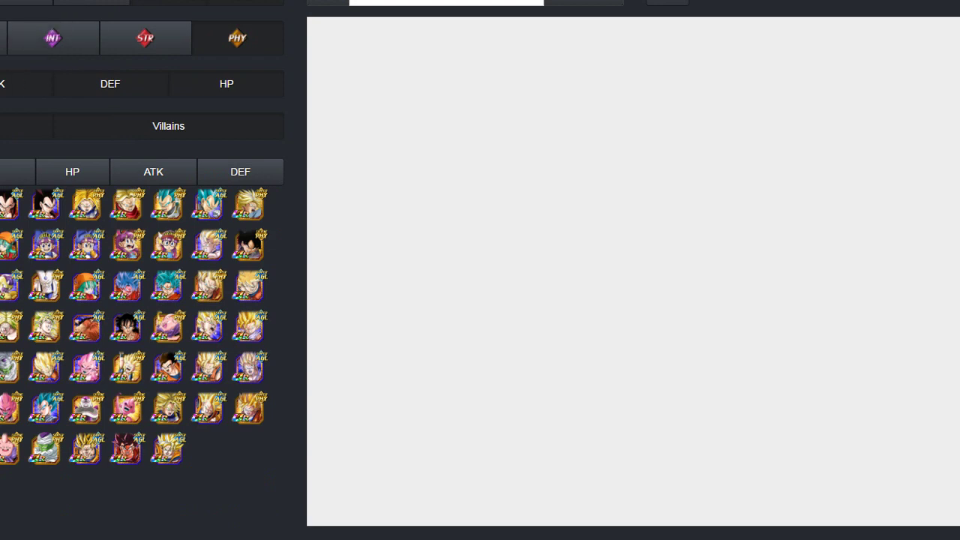
Add PHY Pan (GT), AGL Super Saiyan 4 Vegeta, AGL Rosé Goku Black and PHY Vegito Blue to the link graph.
click(0, 246)
click(6, 209)
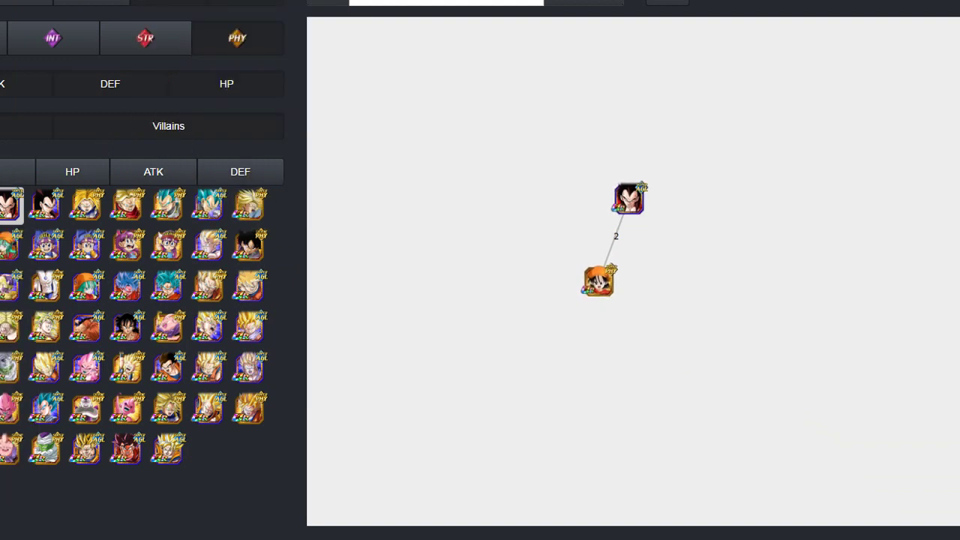
click(0, 206)
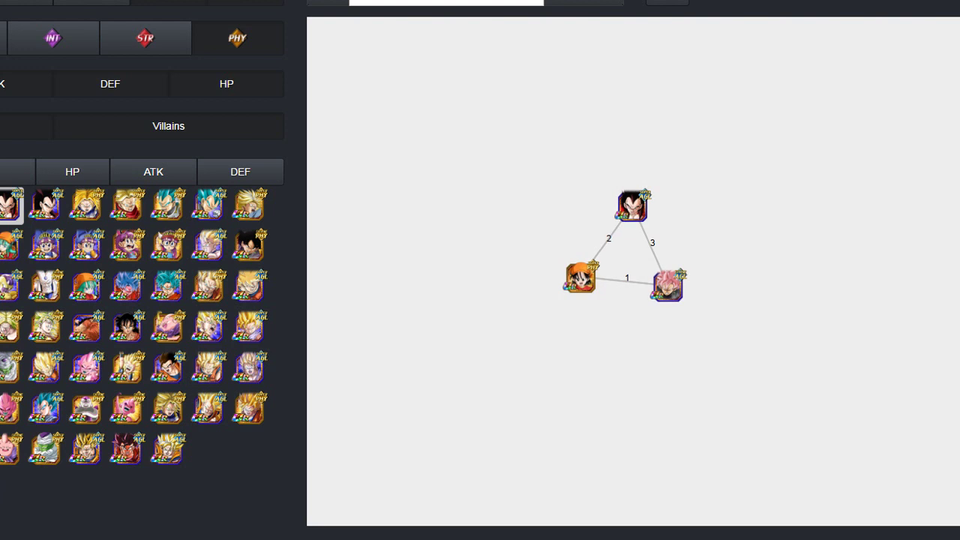
click(0, 246)
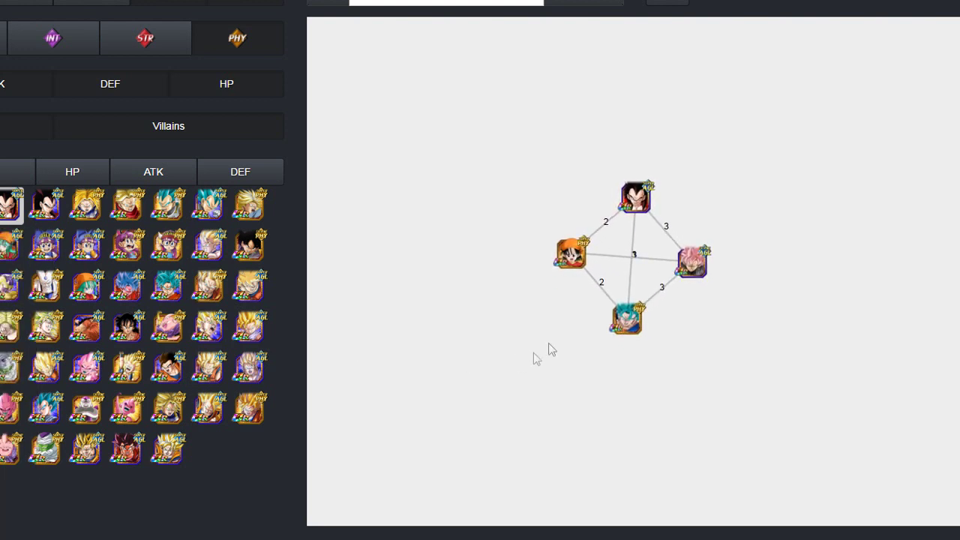
Spread the Vegeta, Rosé Goku Black and Pan cards apart on the graph so their link lines are readable.
drag(641, 205, 648, 146)
drag(697, 244, 776, 201)
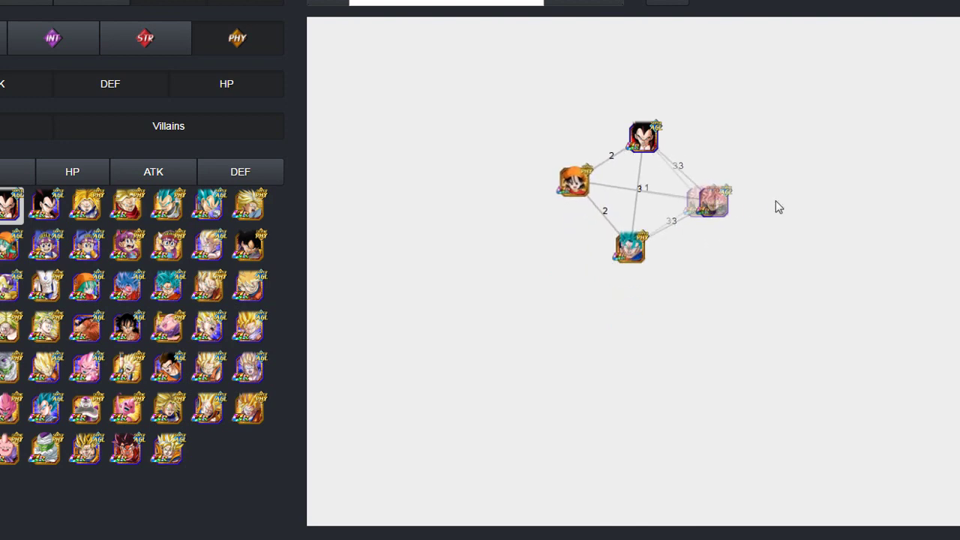
drag(632, 196, 554, 339)
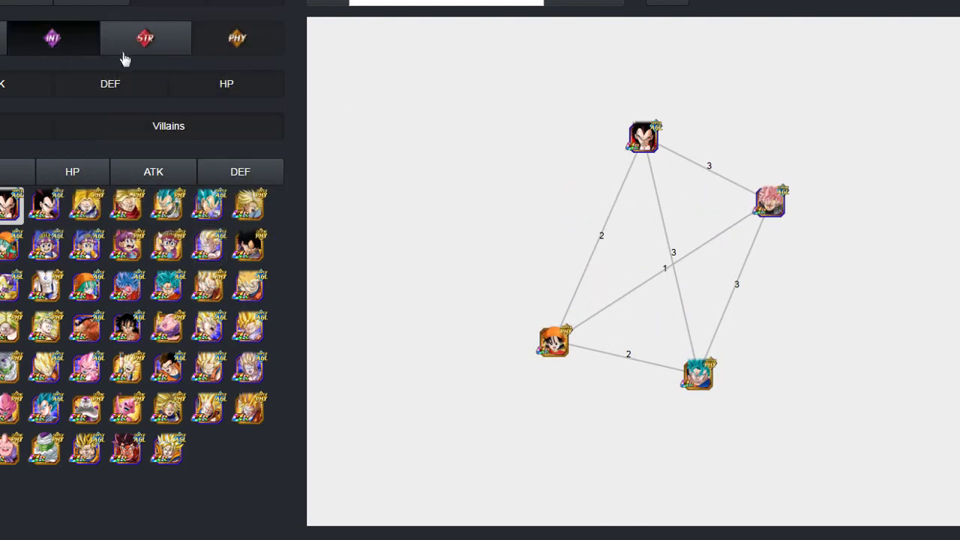
Try the AGL Kaioken Blue Goku card in the team, placing it beside Super Saiyan 4 Vegeta.
click(166, 126)
click(127, 285)
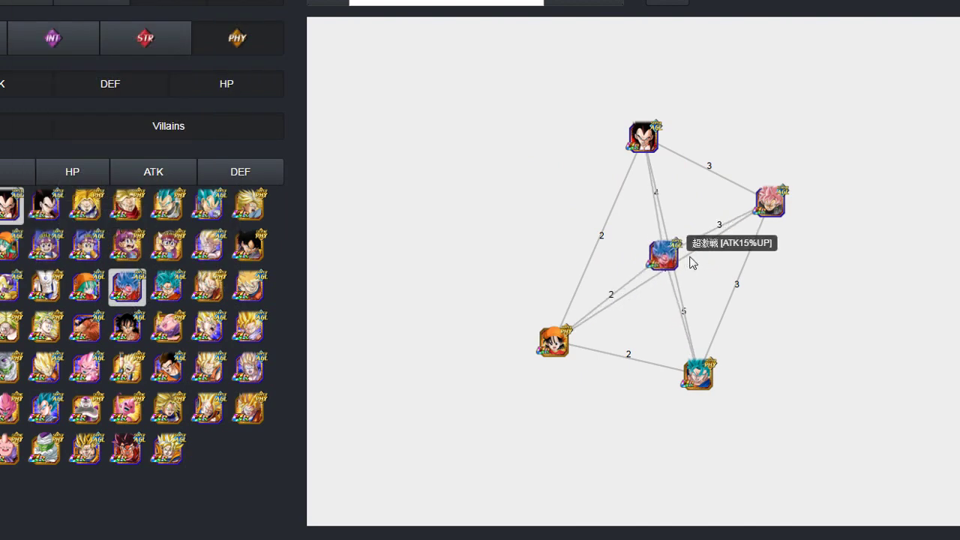
drag(549, 162, 537, 148)
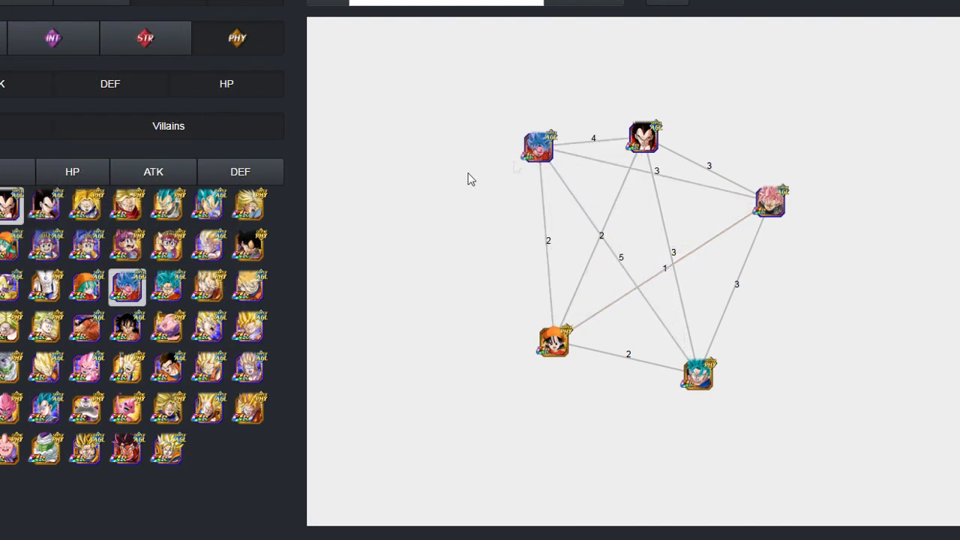
Replace Kaioken Blue Goku with AGL Super Saiyan Blue Goku, and add PHY Goku Black at the graph's outer edge.
click(127, 285)
click(168, 285)
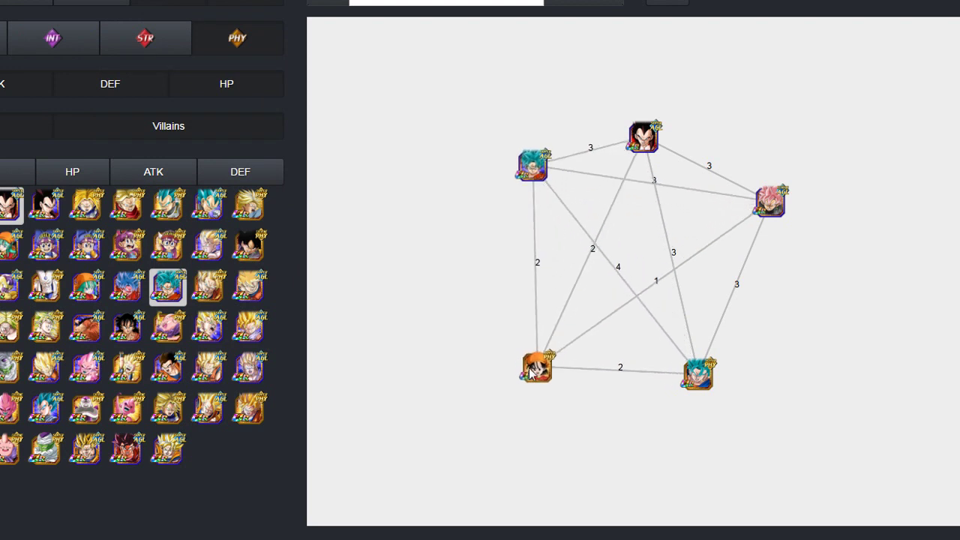
click(260, 255)
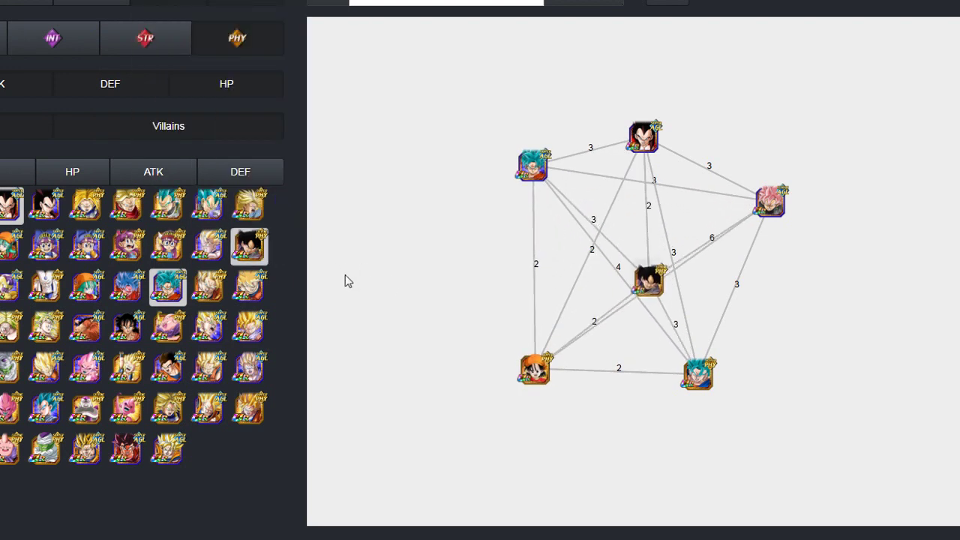
drag(552, 314, 447, 279)
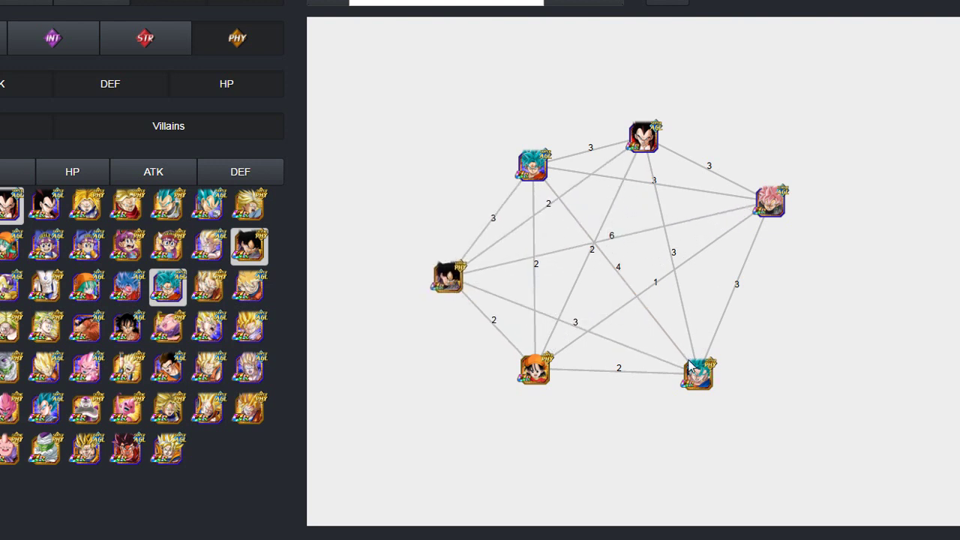
Limit the card list to PHY and replace Vegito Blue with the blond, red-scarfed PHY card, placed opposite Pan.
click(2, 38)
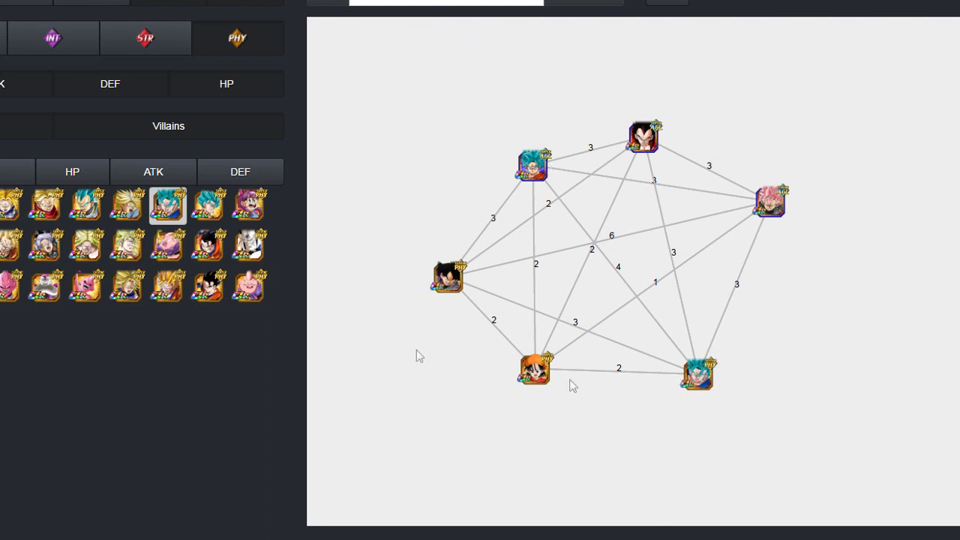
click(168, 205)
click(44, 204)
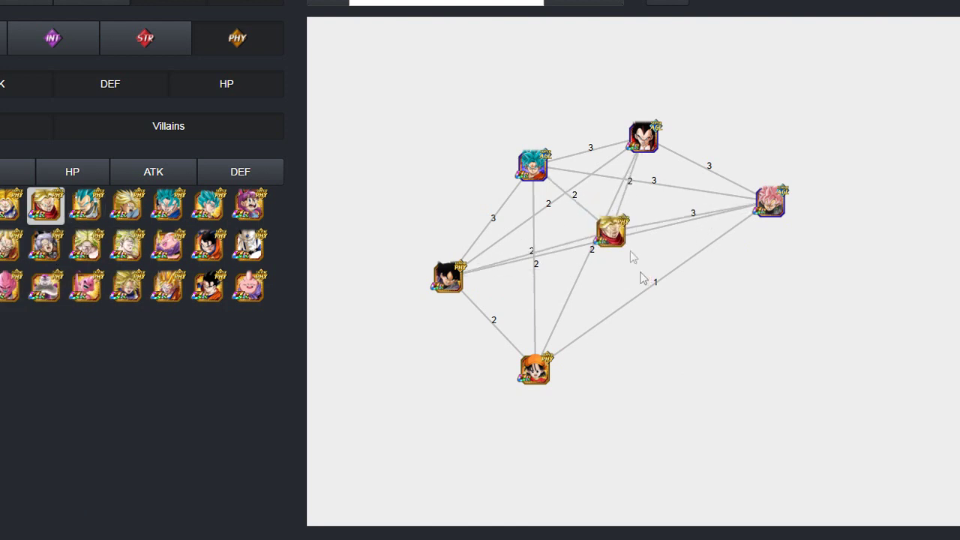
drag(640, 277, 694, 395)
drag(535, 390, 553, 415)
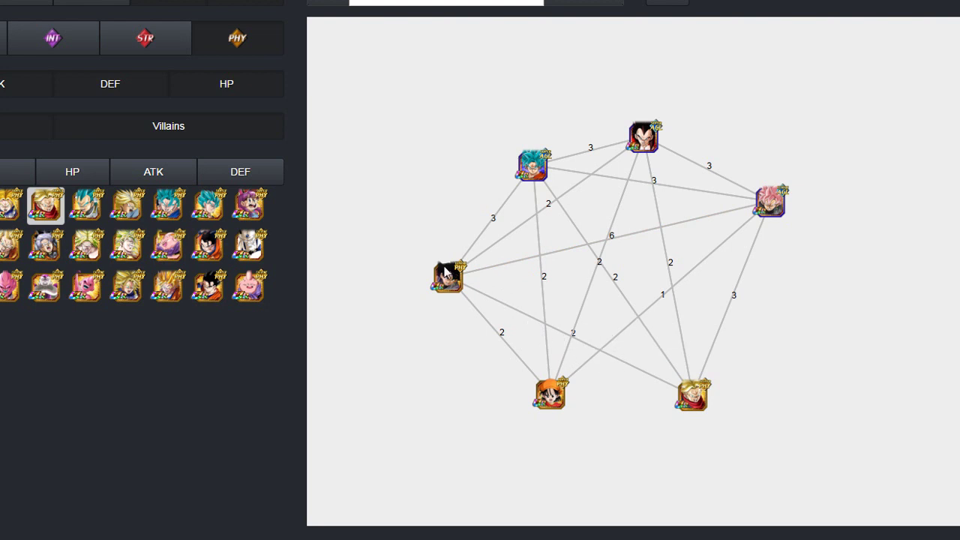
Arrange the six team cards into a wide, open hexagon on the graph.
mouse_move(46, 205)
drag(547, 385, 549, 430)
drag(688, 392, 693, 410)
drag(526, 154, 524, 139)
drag(643, 142, 680, 129)
drag(772, 203, 788, 275)
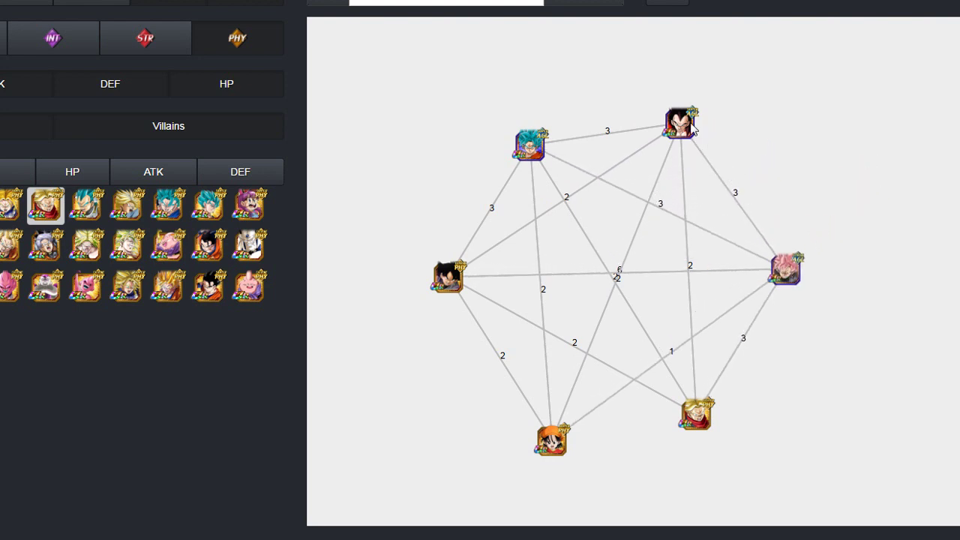
Remove all the cards of the AGL and PHY team from the graph.
drag(684, 129, 683, 128)
click(523, 154)
click(678, 124)
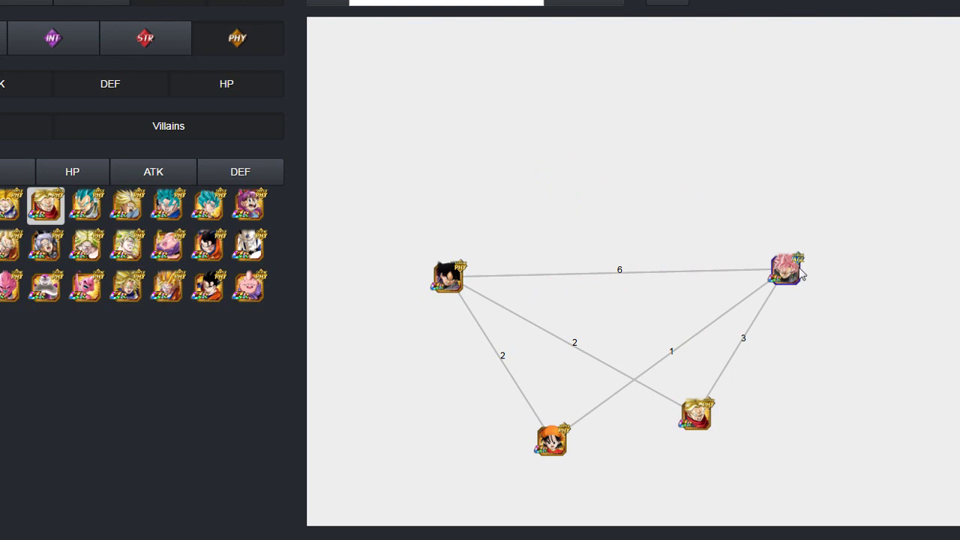
click(786, 270)
click(705, 417)
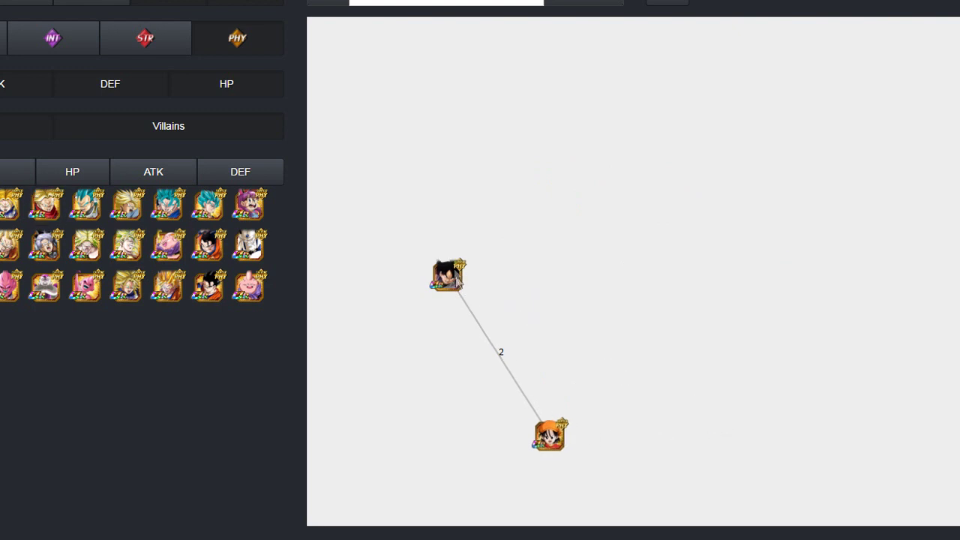
click(554, 433)
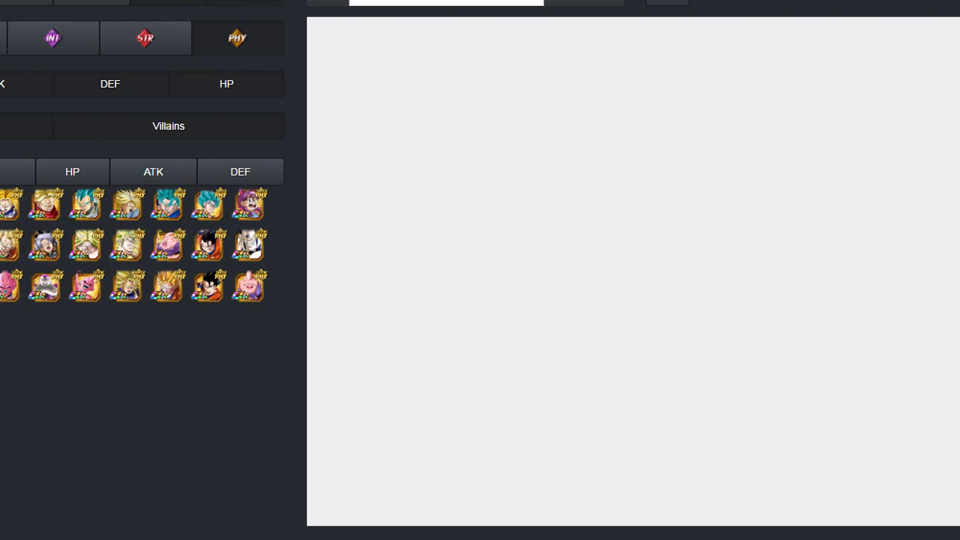
click(0, 37)
click(0, 38)
click(71, 39)
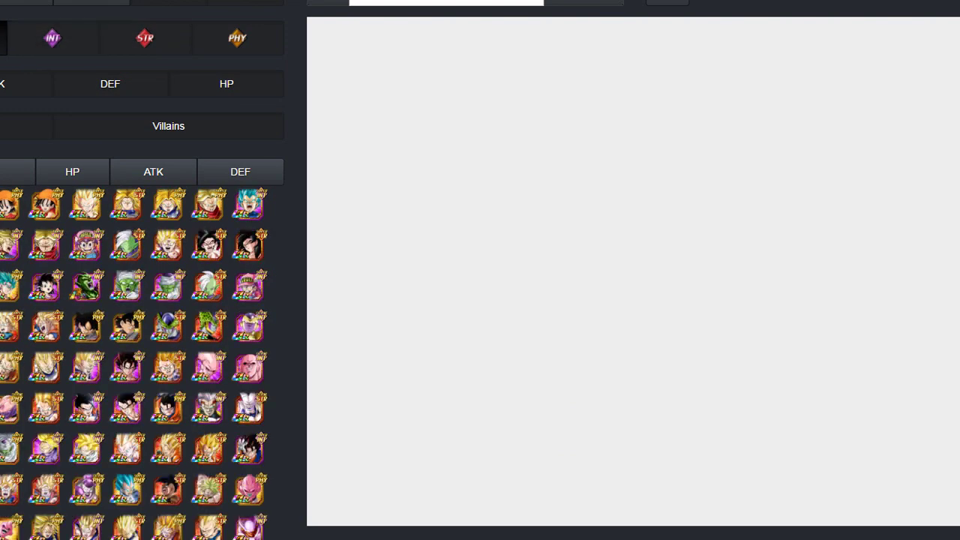
click(2, 45)
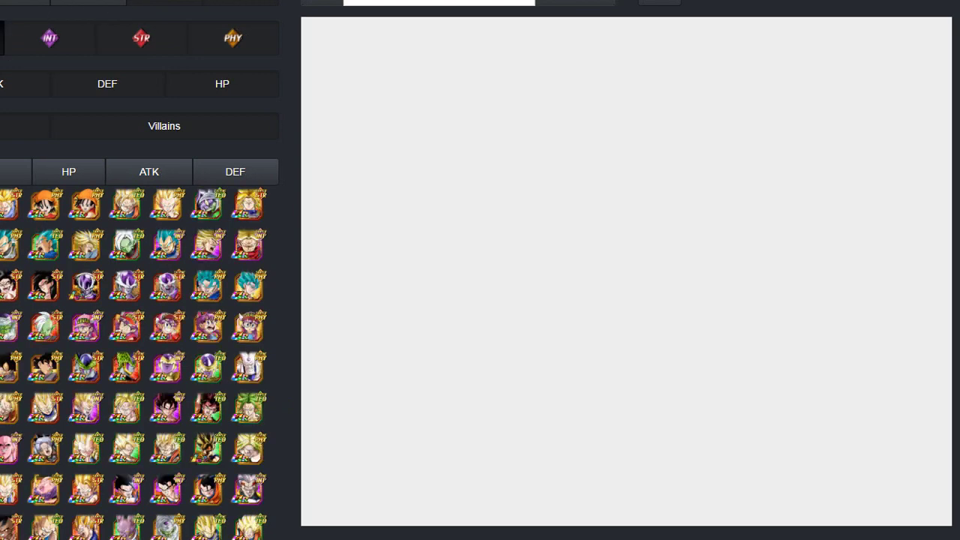
click(76, 42)
click(126, 42)
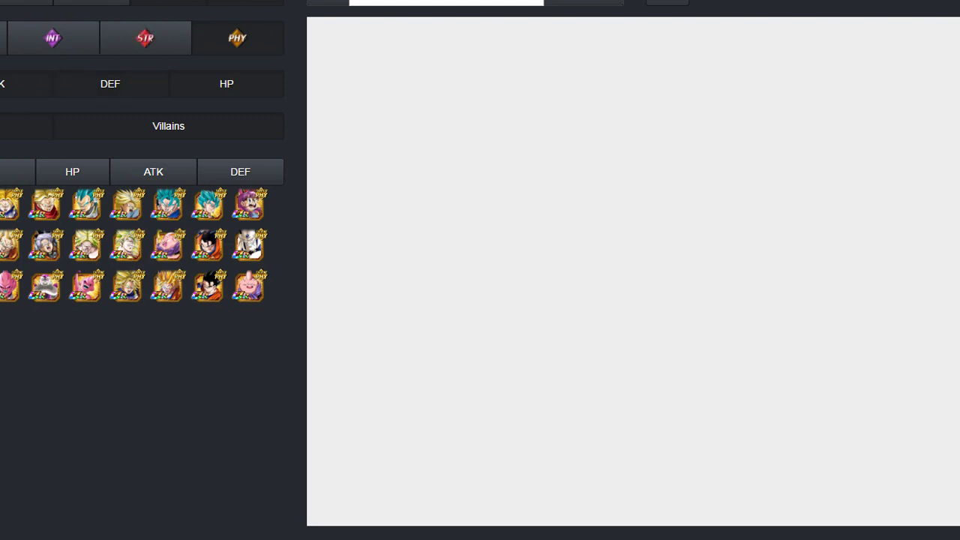
Build a PHY-only team on the graph with Pan, Vegito Blue, Goku Black, Broly and another blond PHY fighter.
click(176, 201)
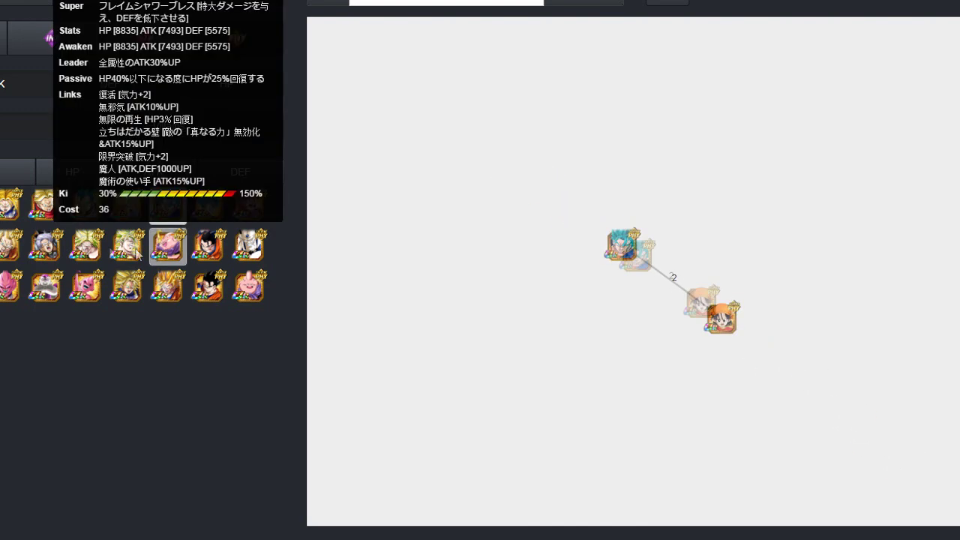
click(87, 247)
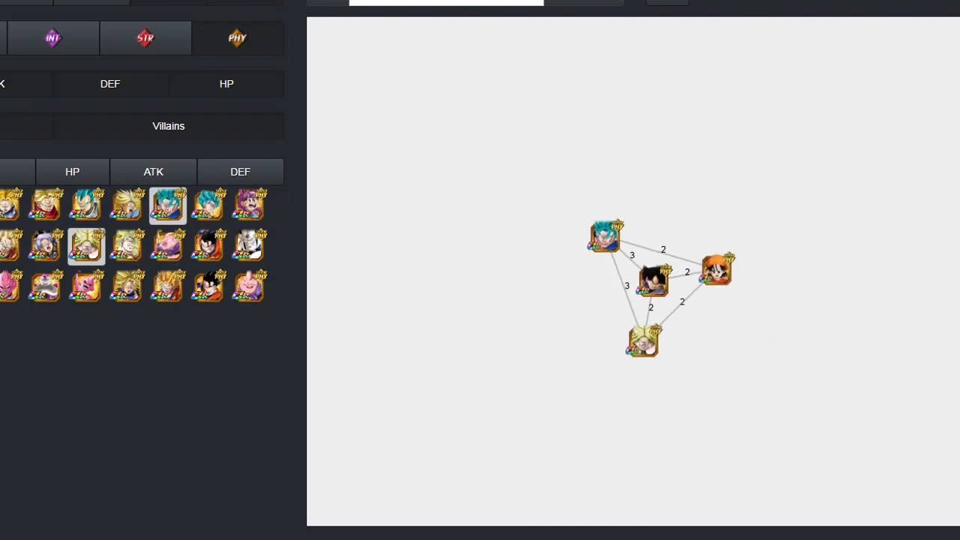
click(3, 287)
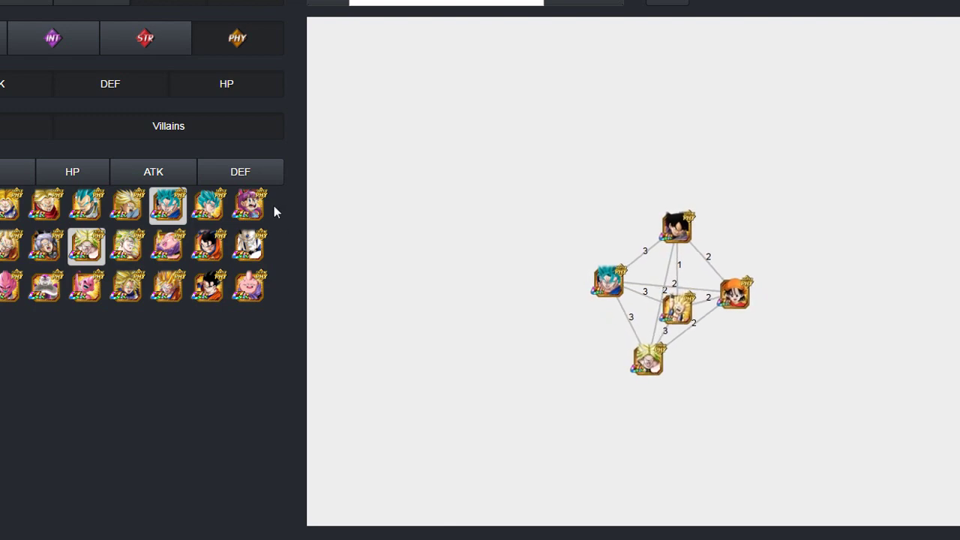
Try the blond PHY card listed directly before Vegito Blue, placing it at the outer edge of the team.
mouse_move(226, 222)
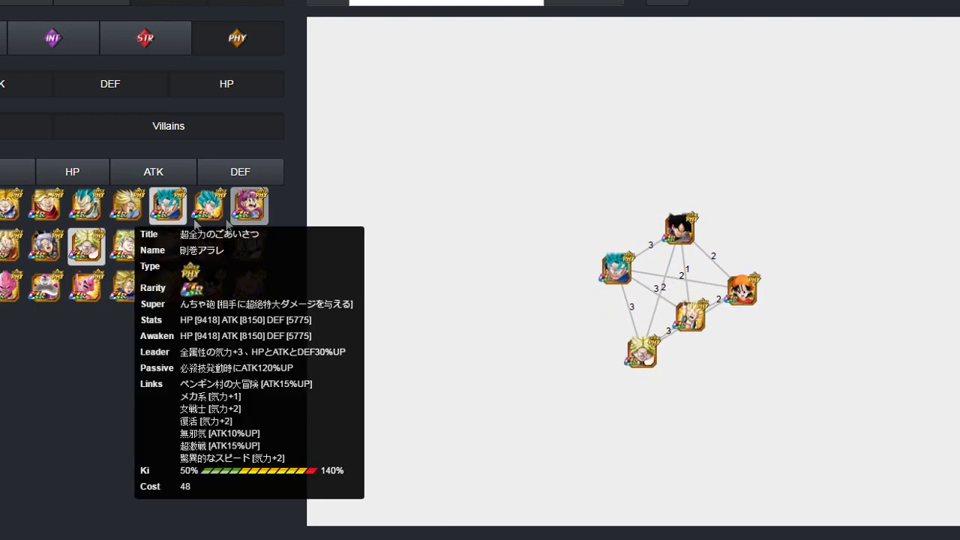
click(126, 205)
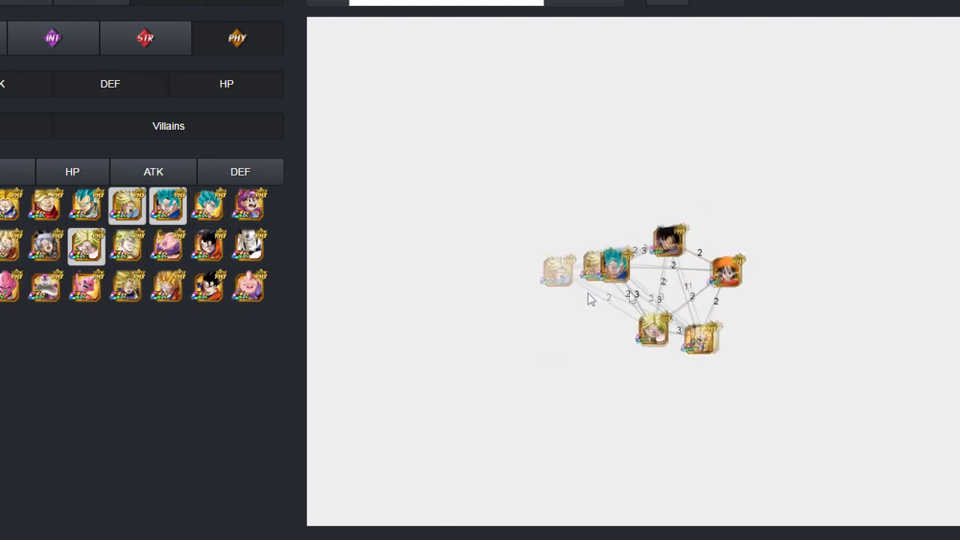
drag(588, 293, 415, 368)
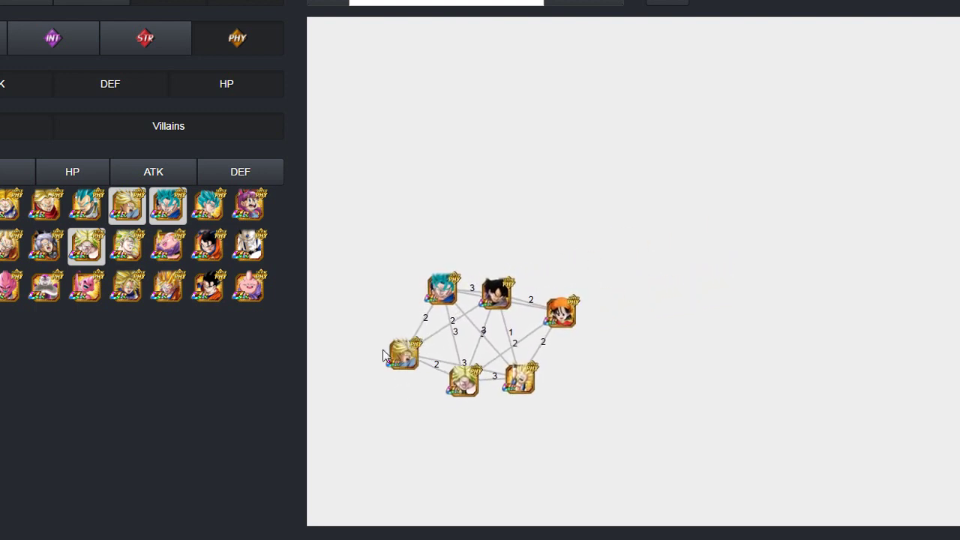
Remove the two blond cards other than Broly from the team and add the purple-and-white PHY card.
click(127, 206)
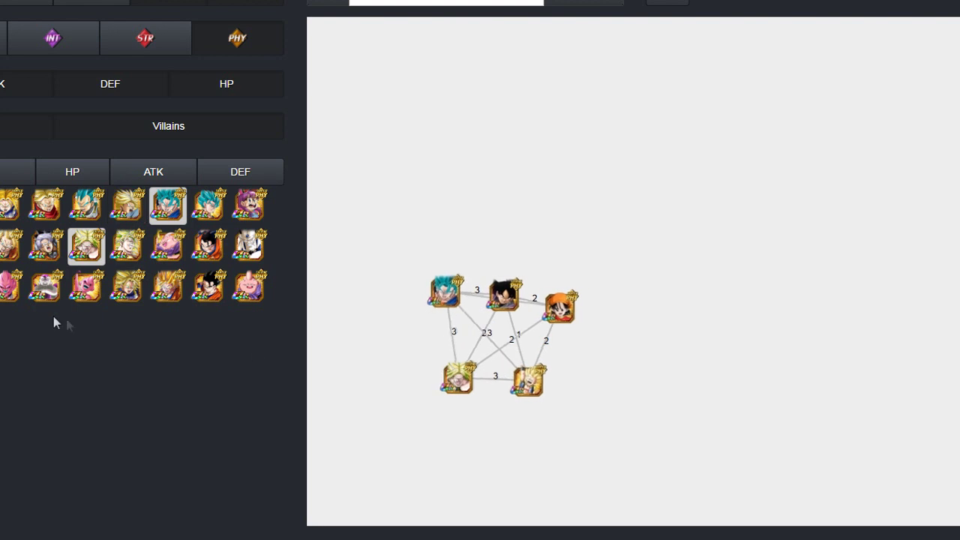
click(2, 300)
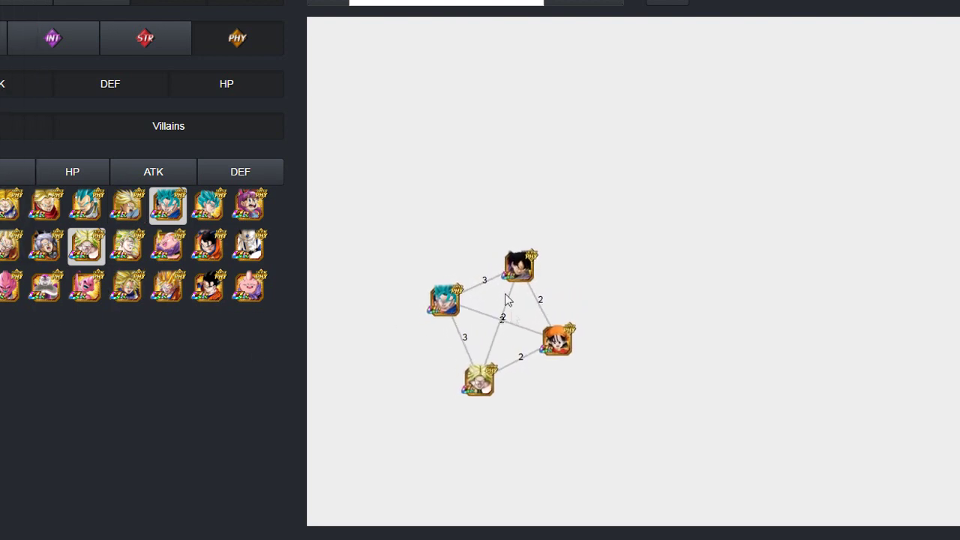
click(2, 287)
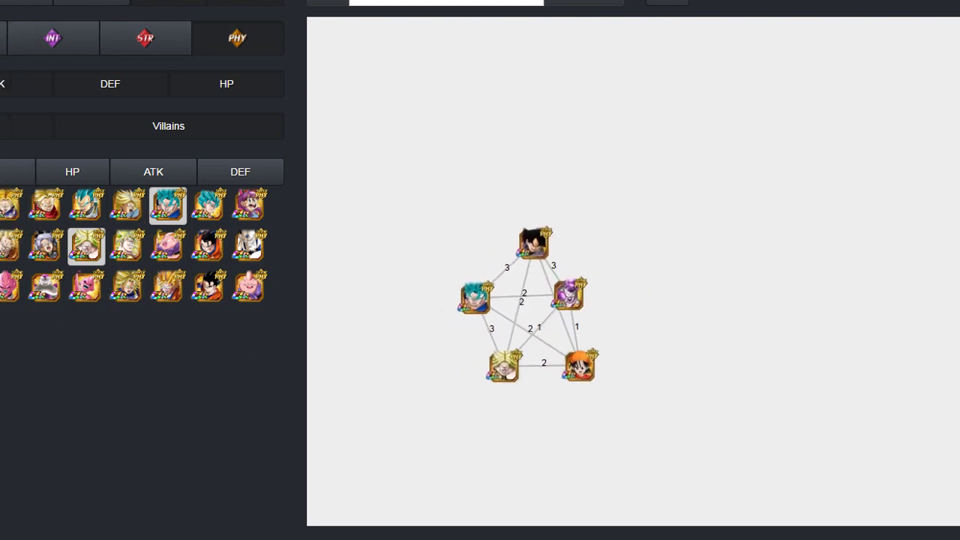
Replace the purple-and-white PHY card with the pale blond PHY card and place it on the outer side between Vegito Blue and Broly.
click(2, 287)
click(2, 286)
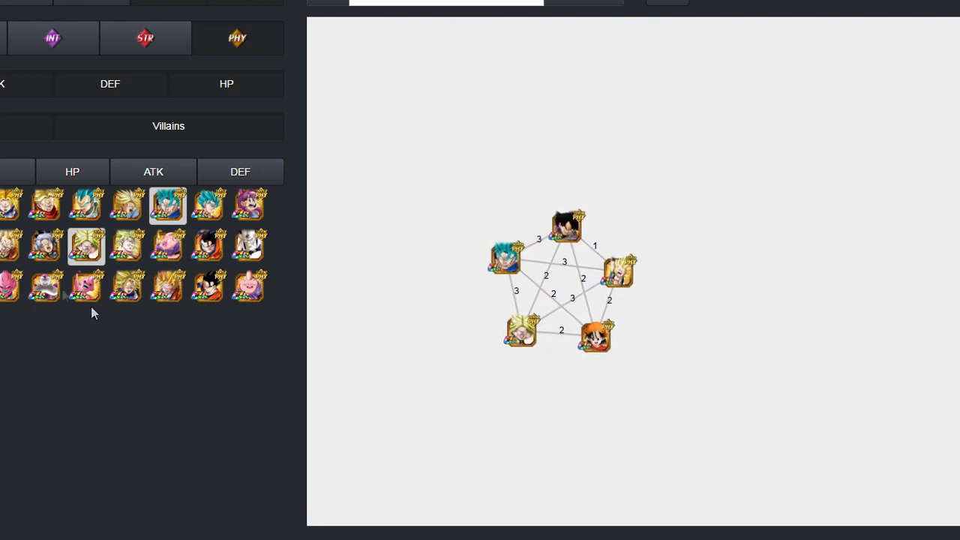
click(3, 207)
click(599, 265)
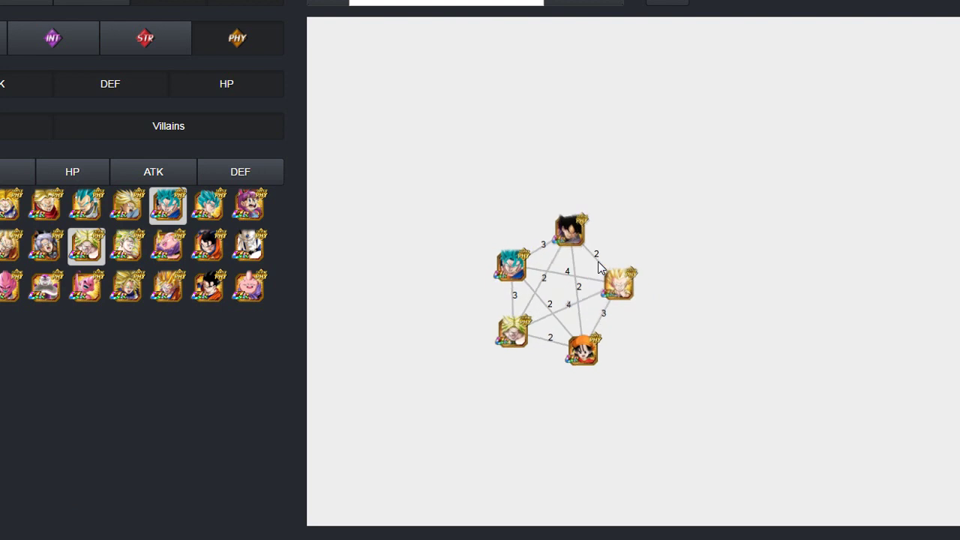
drag(629, 281, 532, 252)
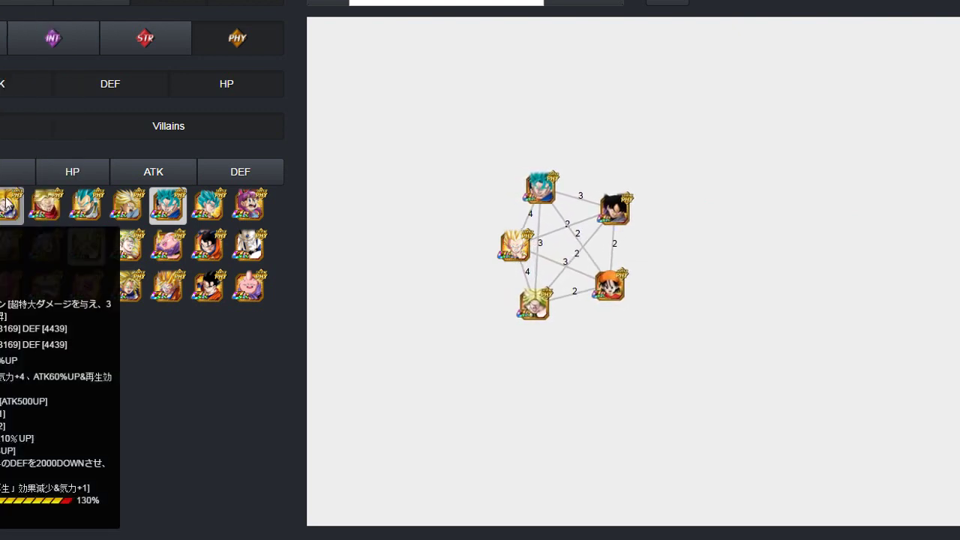
Try the blond PHY card in the first card row and a white-haired PHY card in the team, removing each again.
click(6, 203)
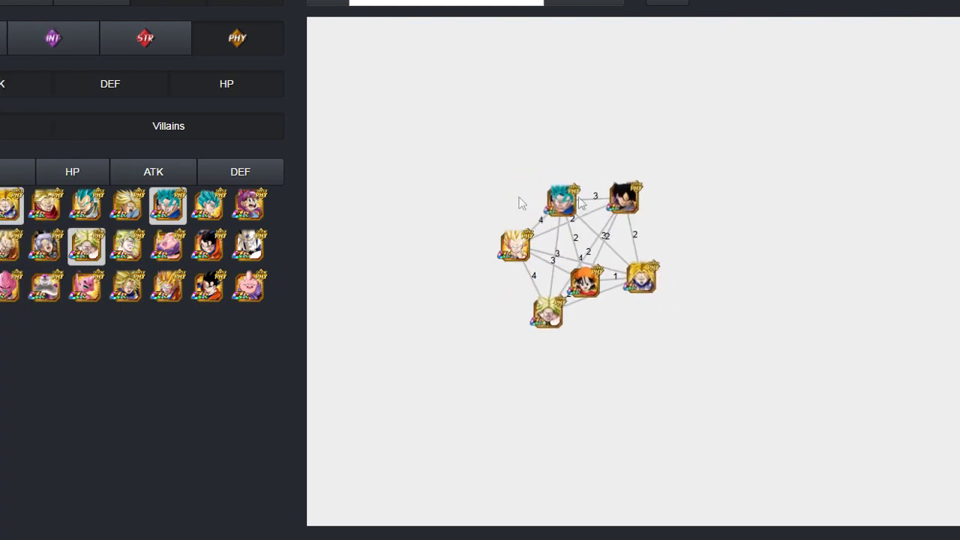
click(646, 275)
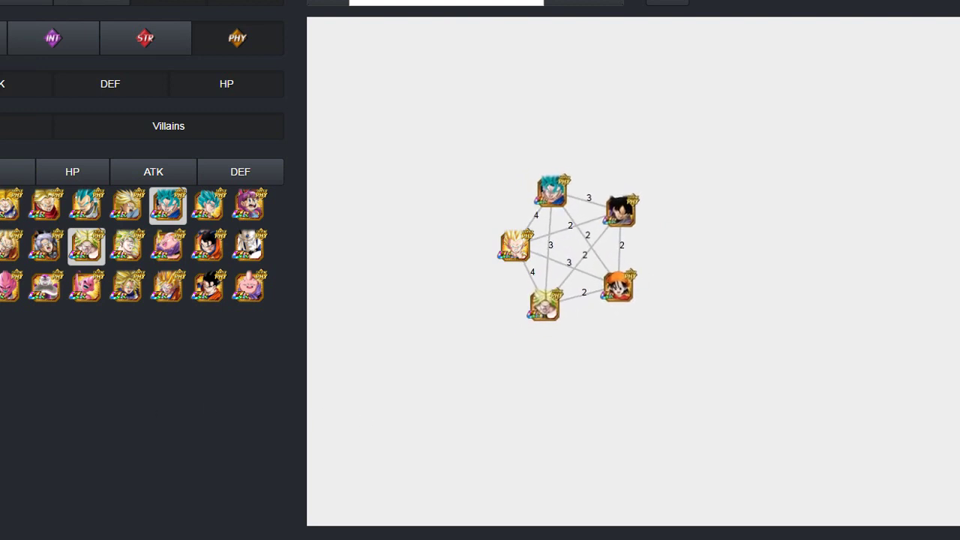
click(1, 245)
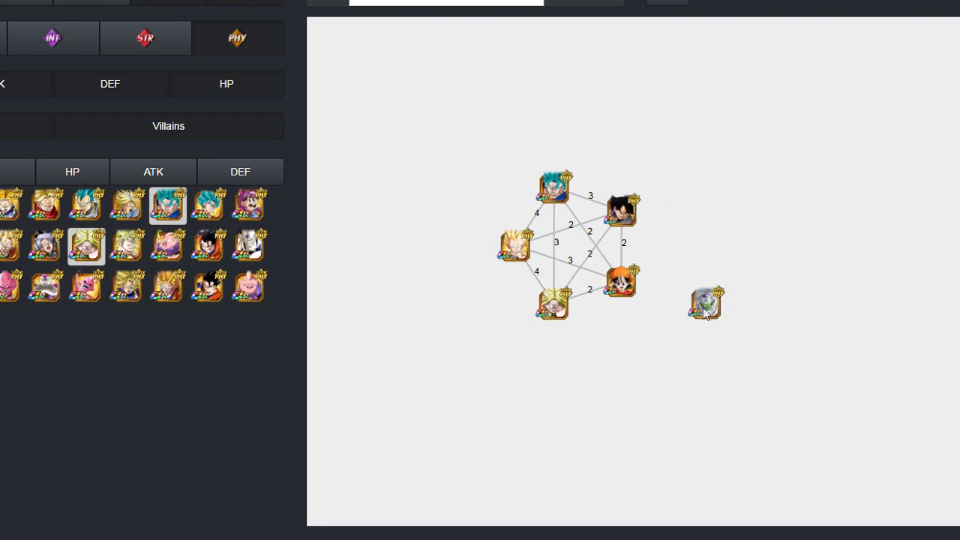
click(726, 303)
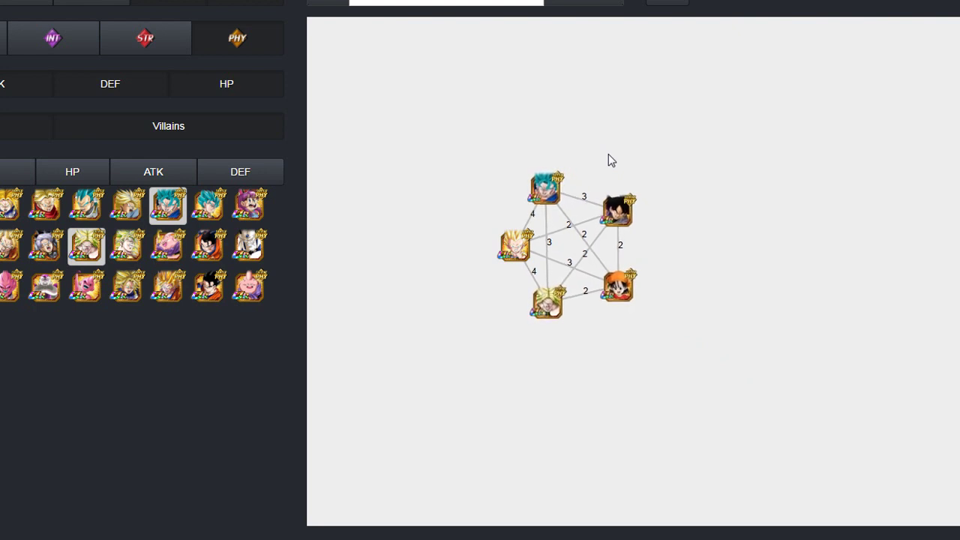
Spread the five PHY cards far apart on the graph so the links between them can be read.
drag(626, 281, 807, 360)
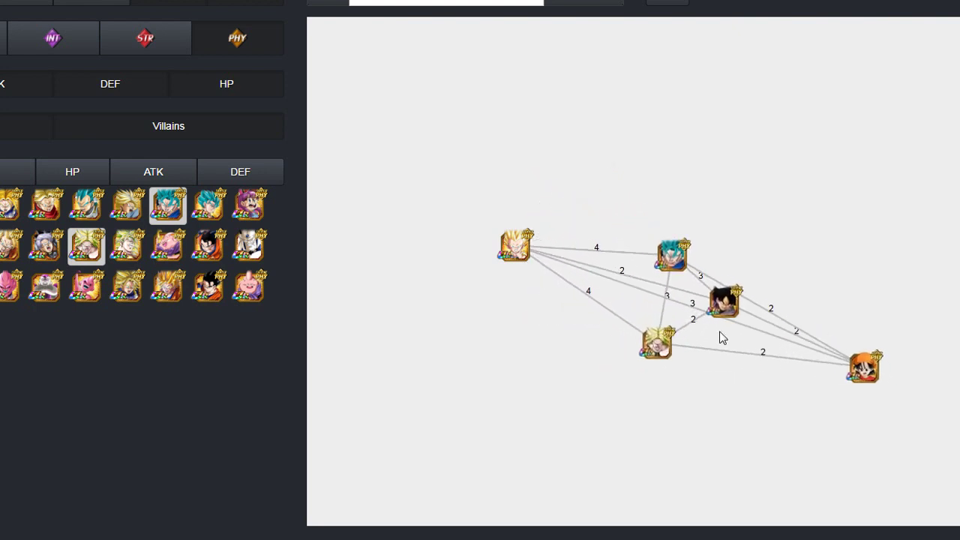
drag(694, 262, 500, 515)
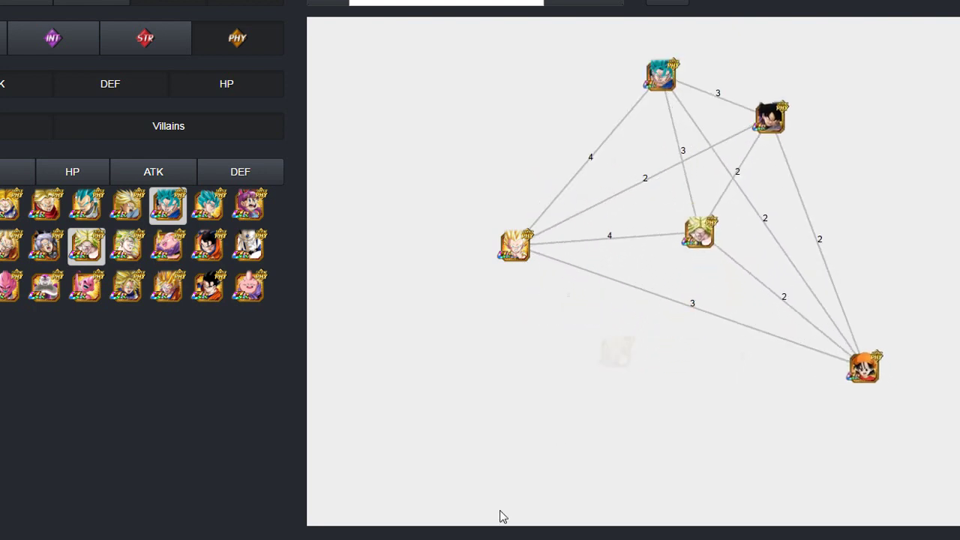
drag(530, 243, 321, 262)
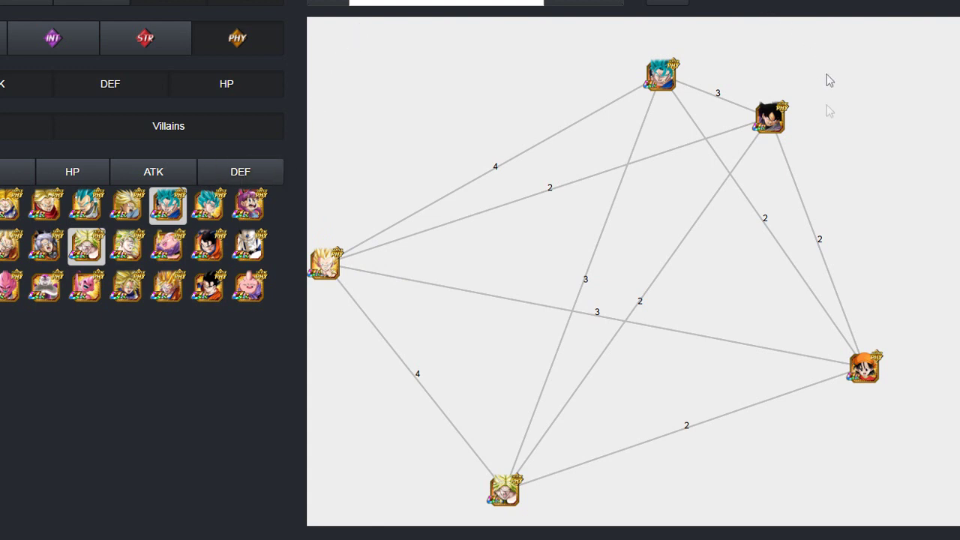
drag(761, 120, 819, 112)
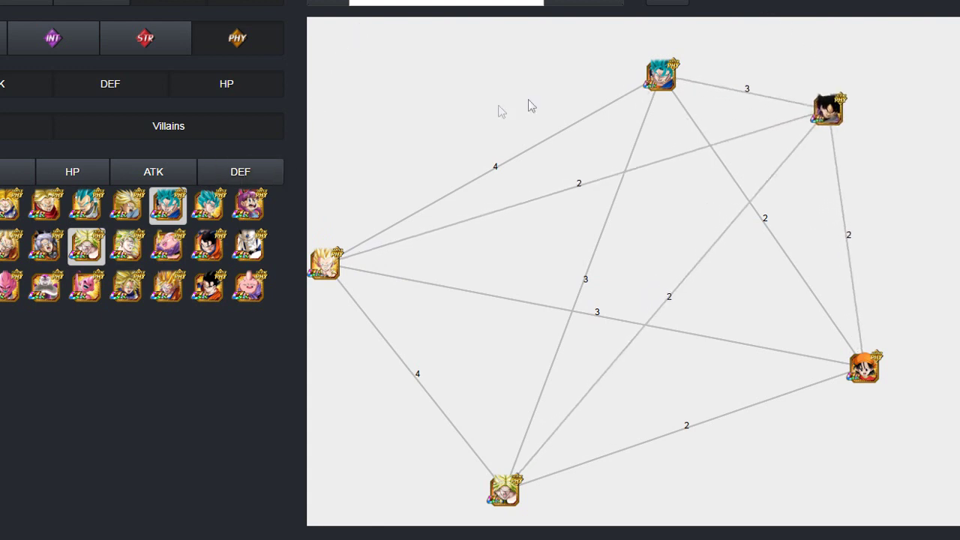
Remove every card except Pan from the graph.
click(324, 264)
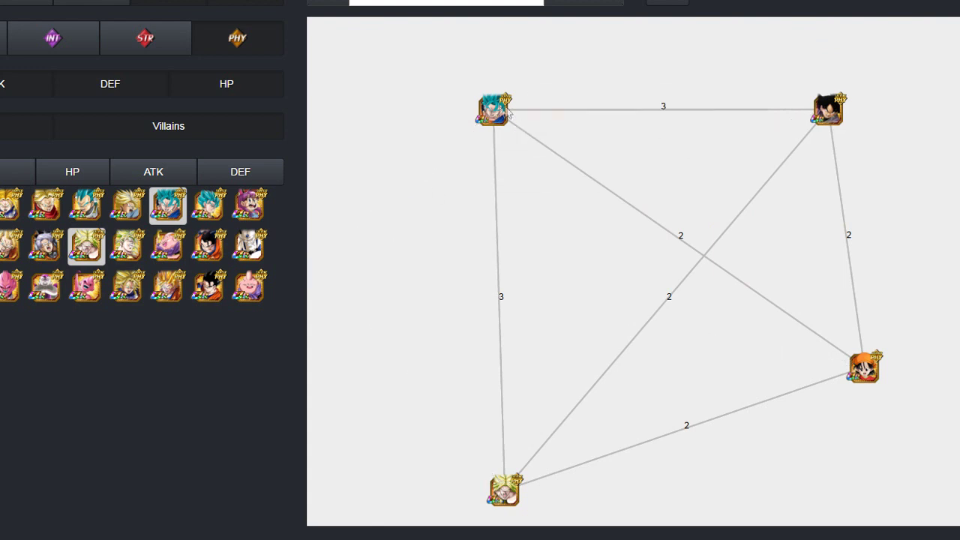
click(493, 110)
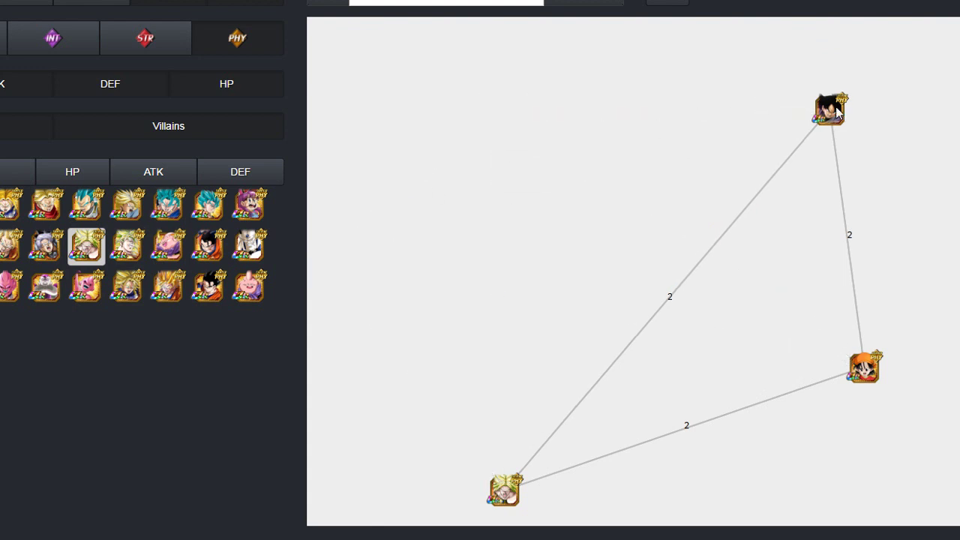
click(498, 495)
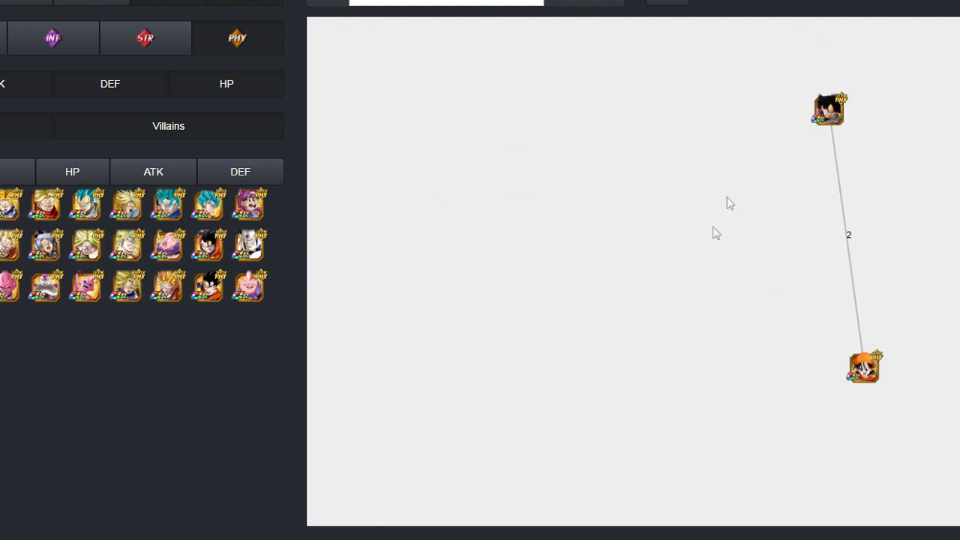
click(834, 114)
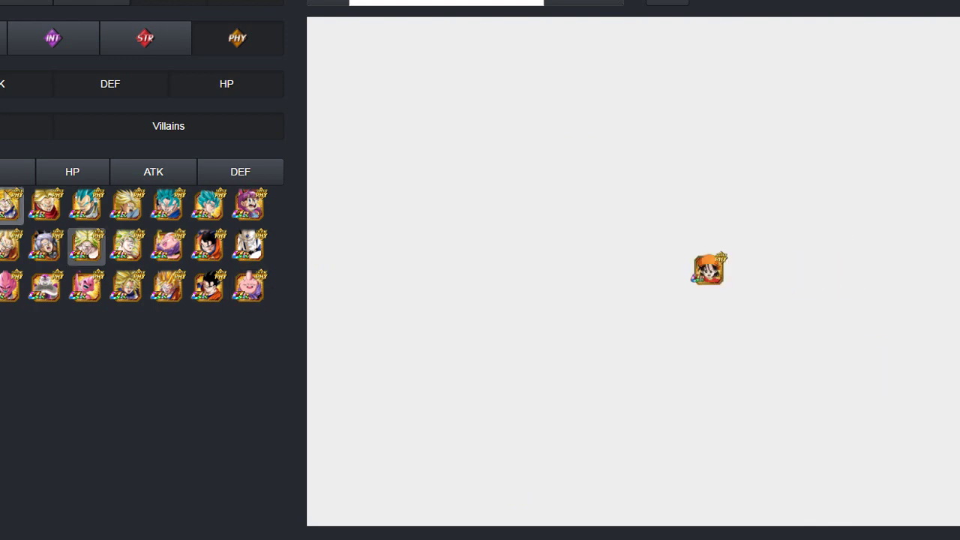
Exclude villains from the card list and show the cards of all types.
click(126, 120)
click(3, 42)
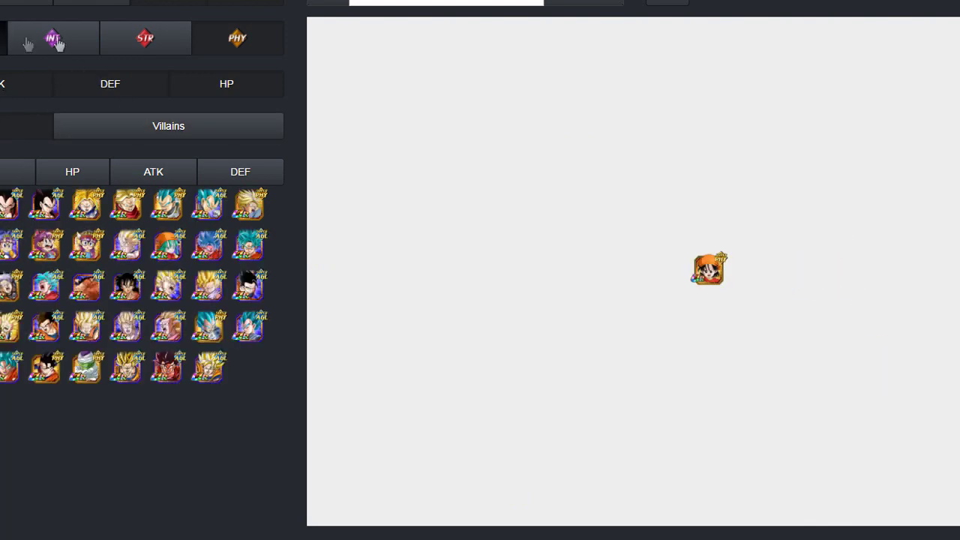
click(60, 45)
click(149, 47)
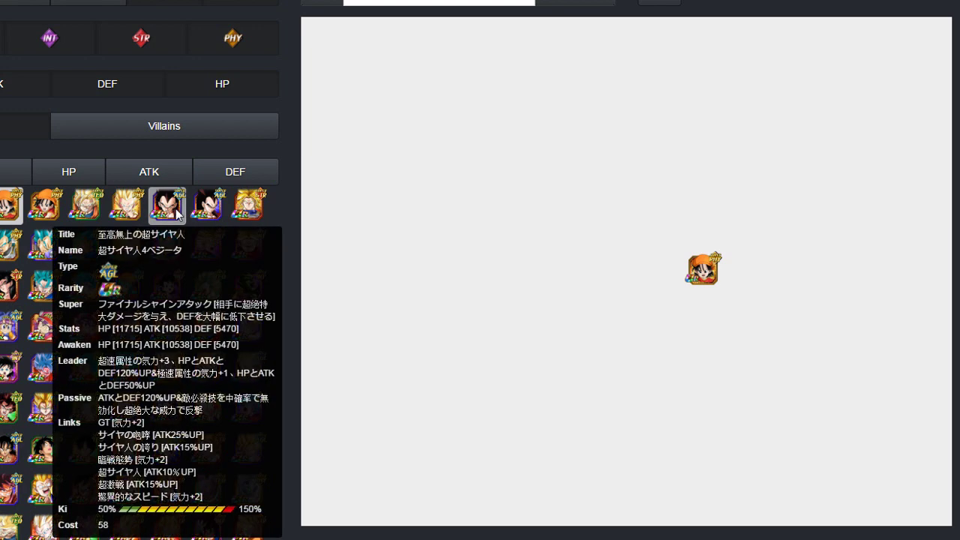
Add the AGL Super Saiyan 4 Vegeta and the black-haired STR card to Pan's team, and check their links.
click(166, 205)
click(2, 246)
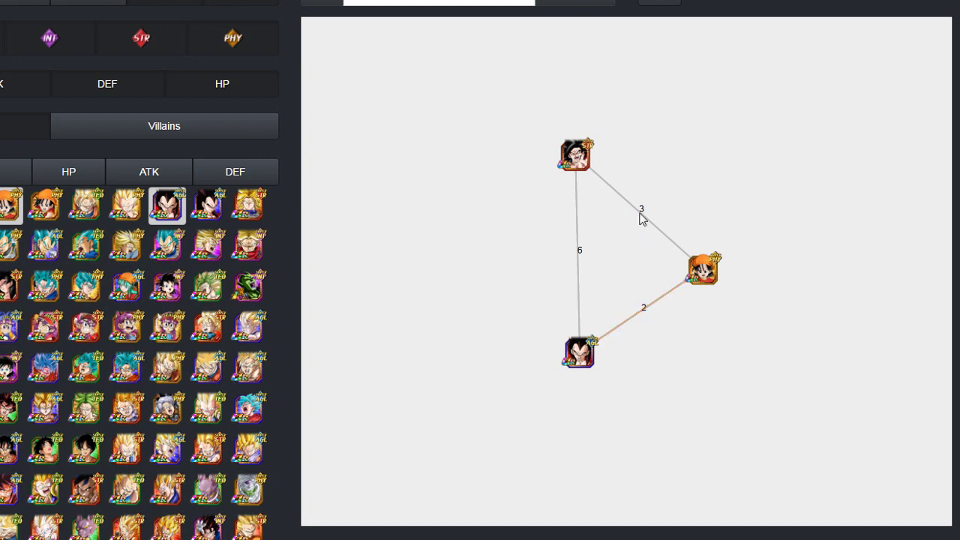
mouse_move(641, 217)
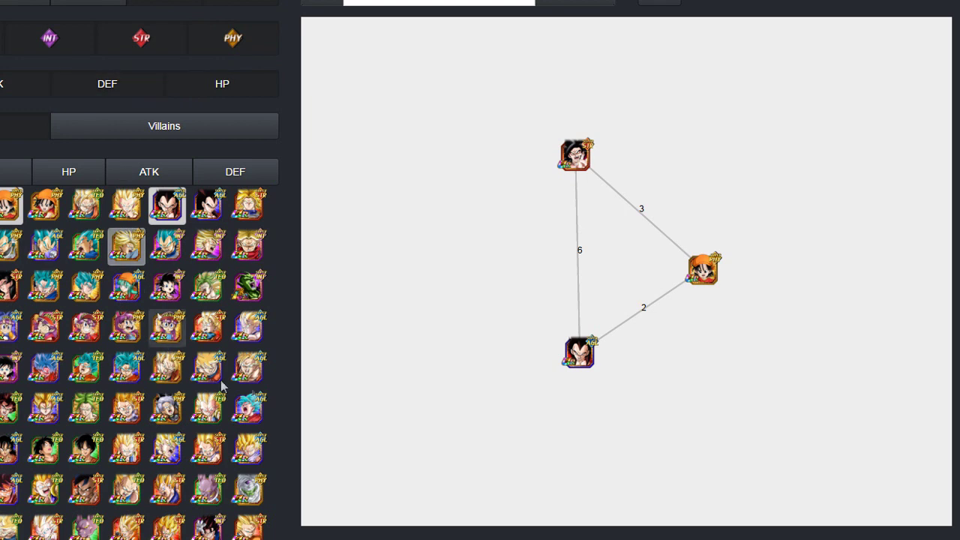
Limit the card list to AGL cards and add the blond AGL card from the second row to the team.
click(1, 39)
click(54, 41)
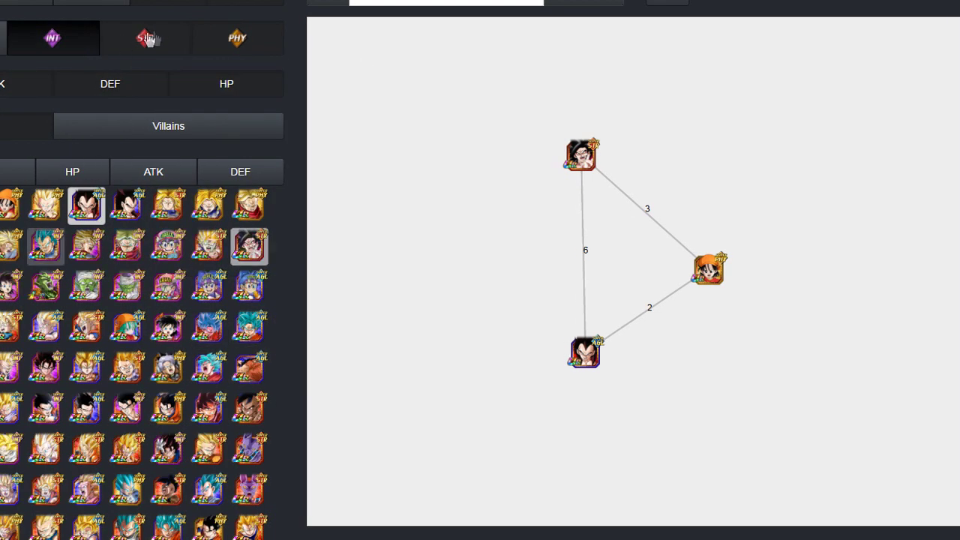
click(148, 42)
click(225, 42)
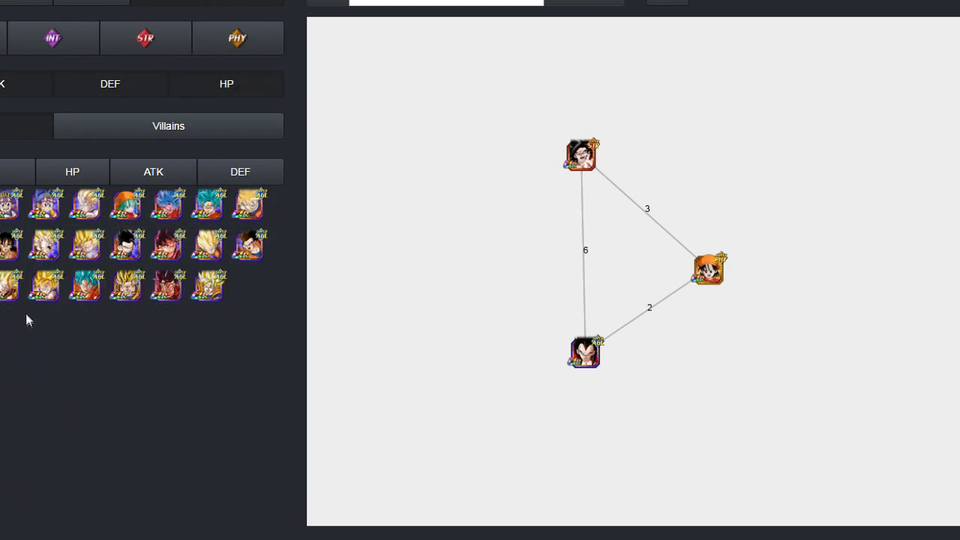
click(45, 244)
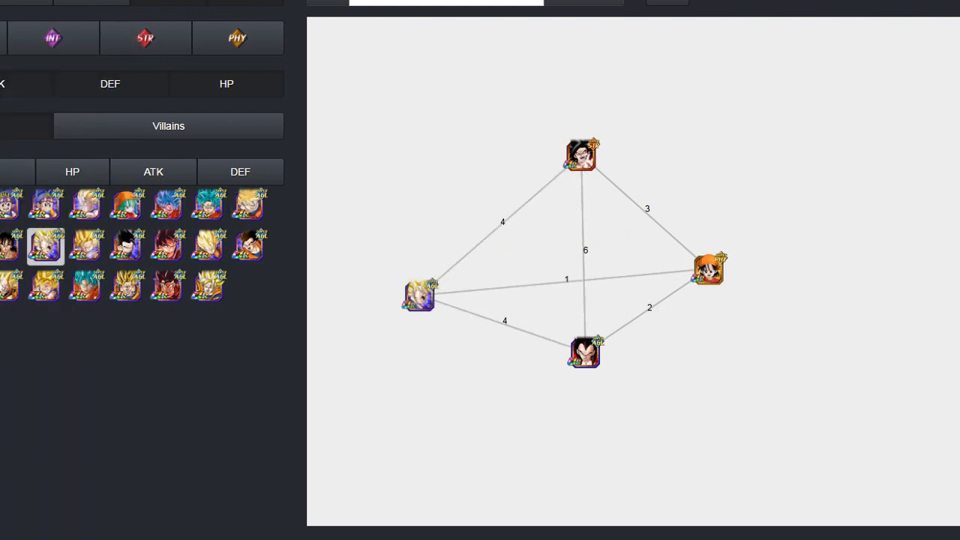
Add a blond INT card to the team, list the TEQ cards, and move Super Saiyan 4 Vegeta and the blond AGL card outward.
click(79, 45)
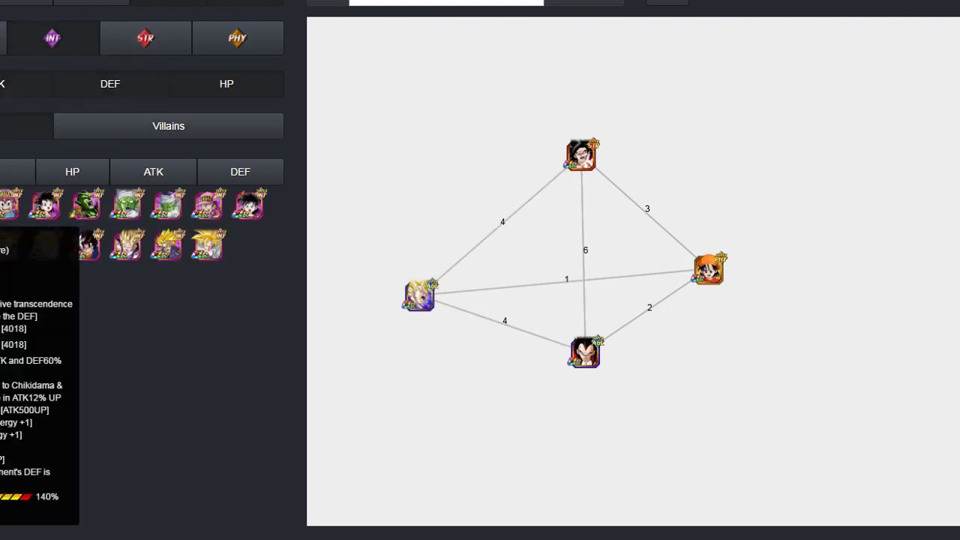
click(3, 205)
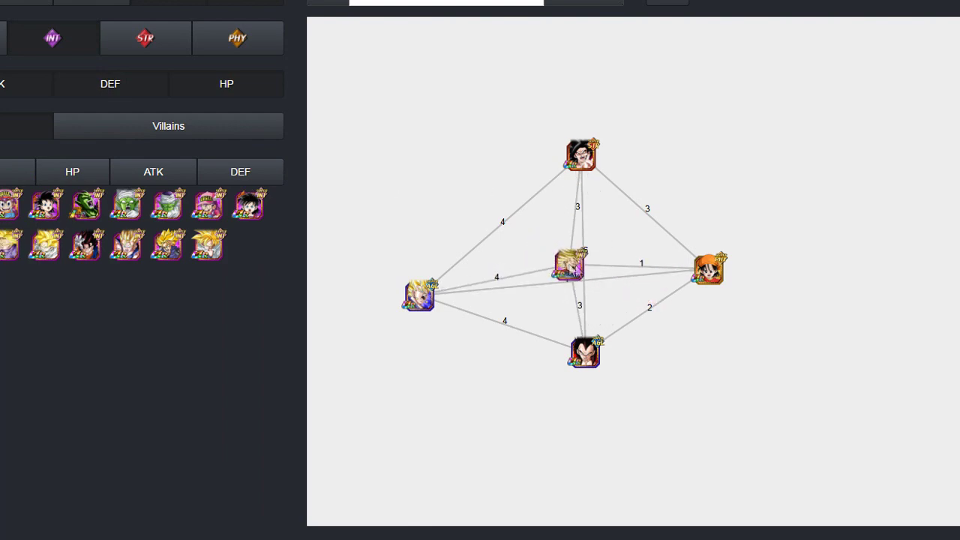
click(92, 36)
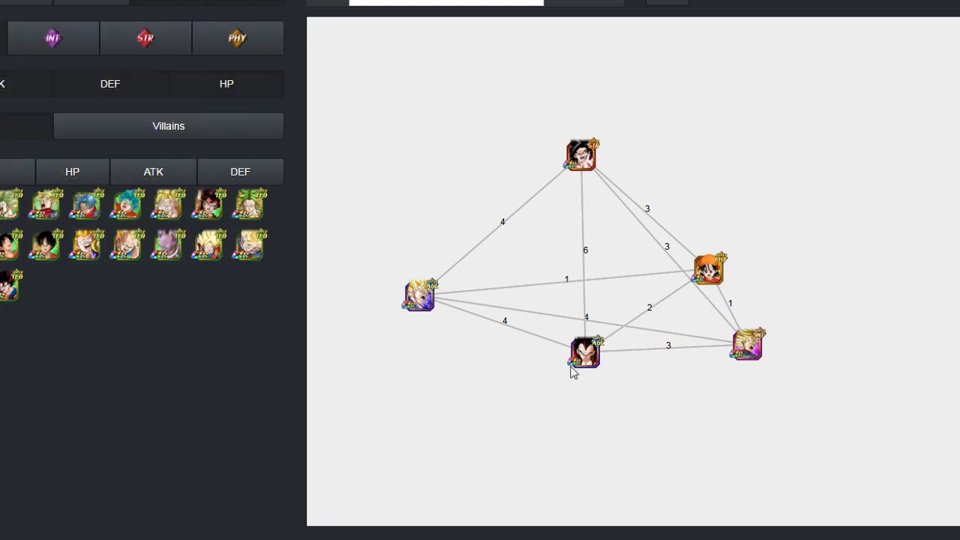
drag(590, 354, 448, 392)
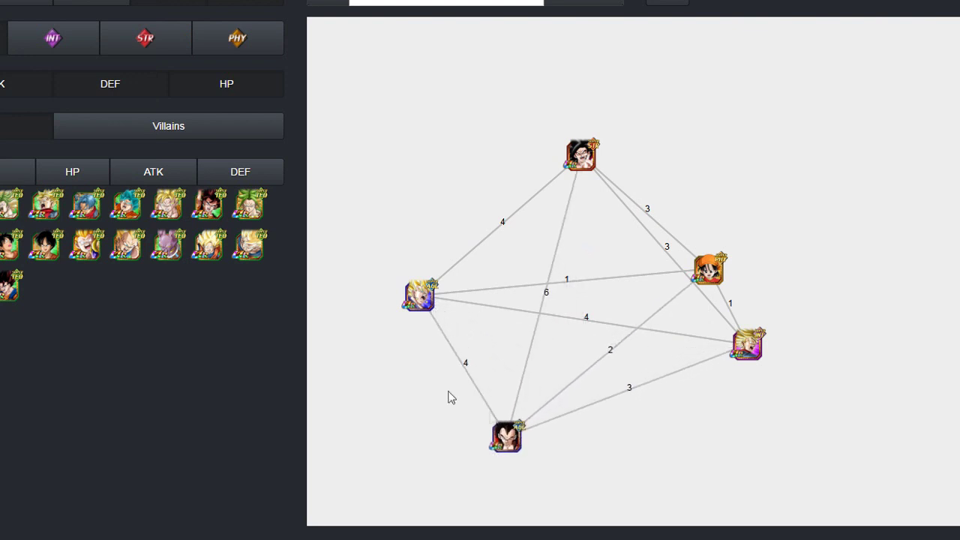
drag(411, 298, 375, 299)
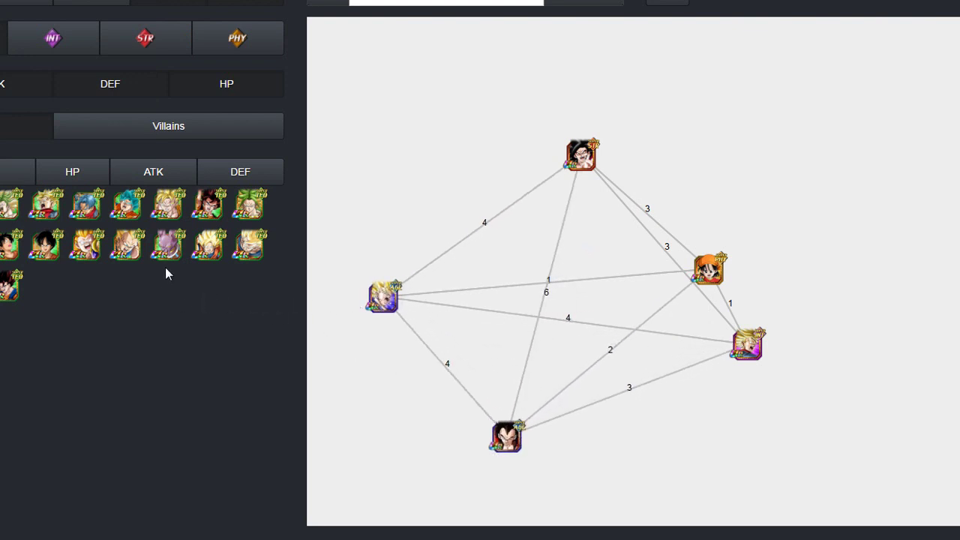
Try the dark-haired TEQ card from the first row in the team, compare its links, and remove it again.
click(208, 204)
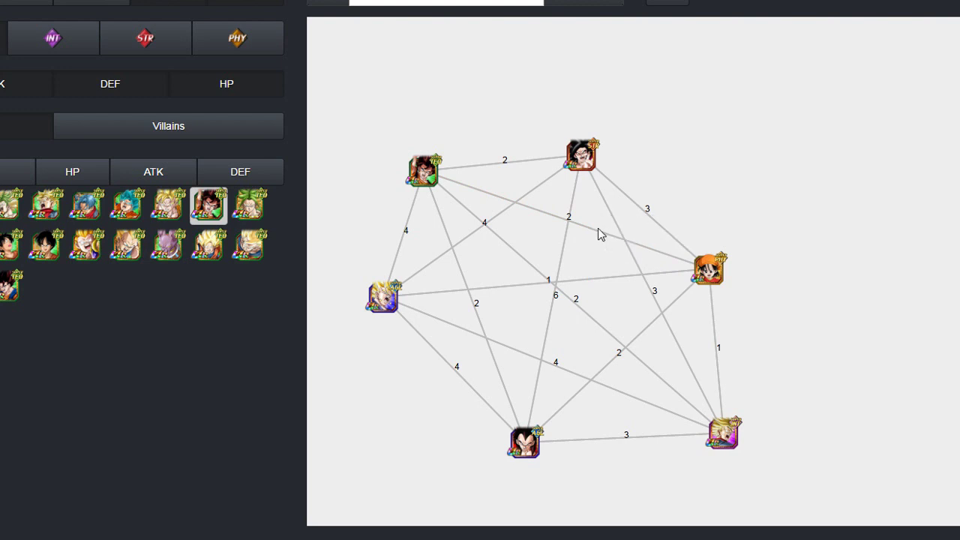
mouse_move(598, 232)
click(422, 174)
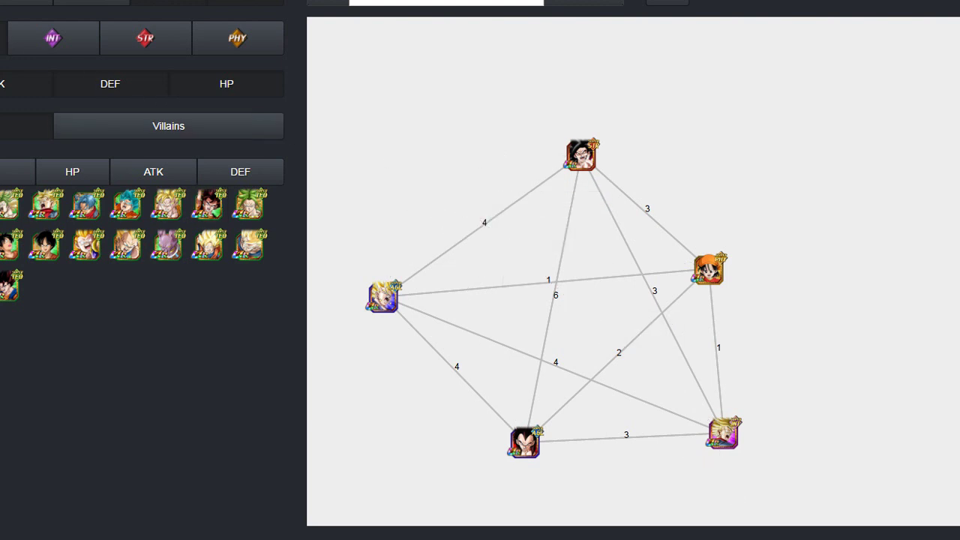
Add the PHY Vegito Blue to the team and place it between the blond AGL card and the black-haired STR card.
click(234, 45)
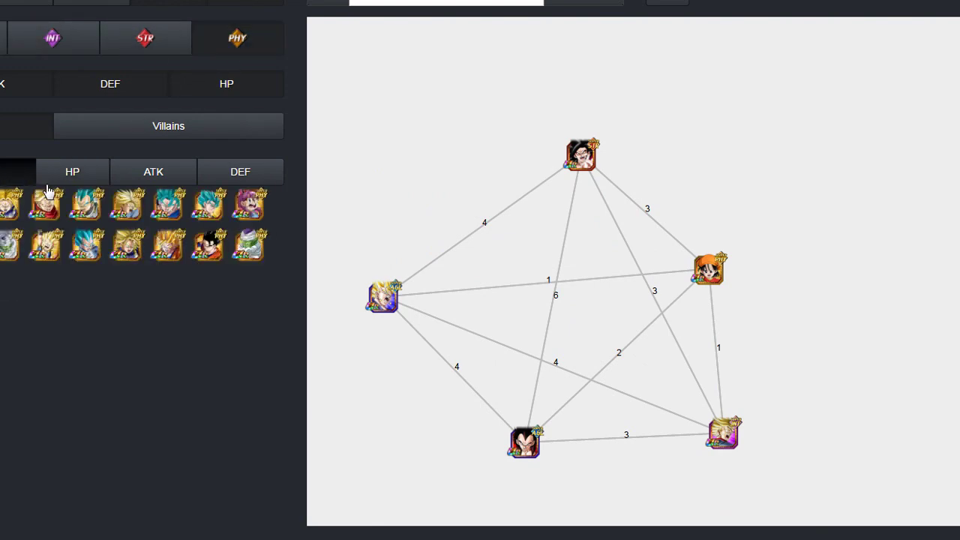
click(167, 204)
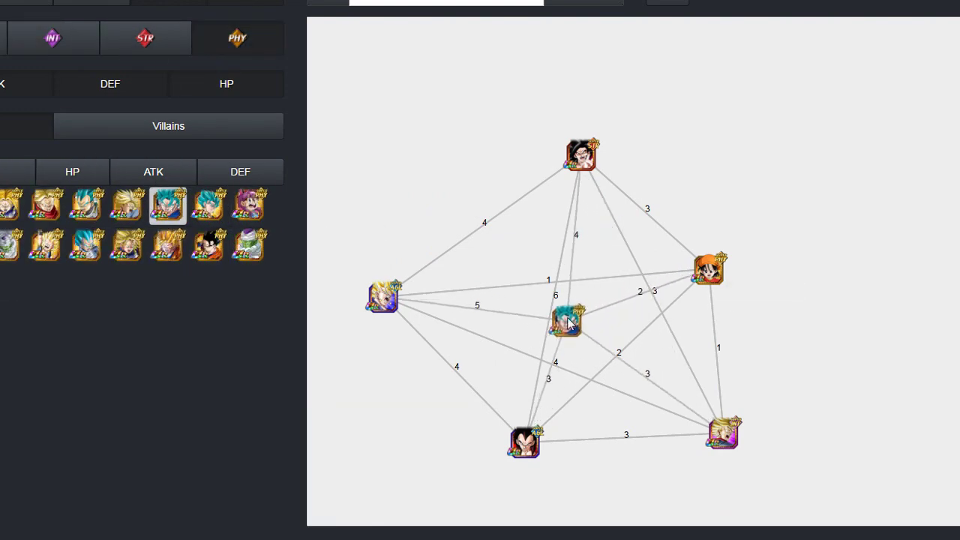
drag(568, 321, 436, 186)
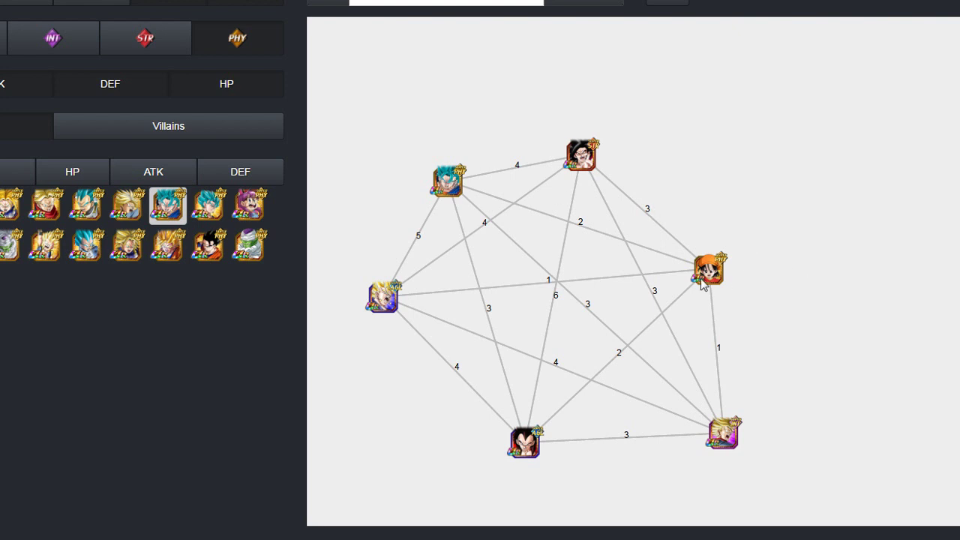
Spread Pan, Super Saiyan 4 Vegeta, Vegito Blue and the black-haired STR card outward so the six cards form a wide ring.
drag(702, 283, 752, 295)
drag(536, 446, 474, 477)
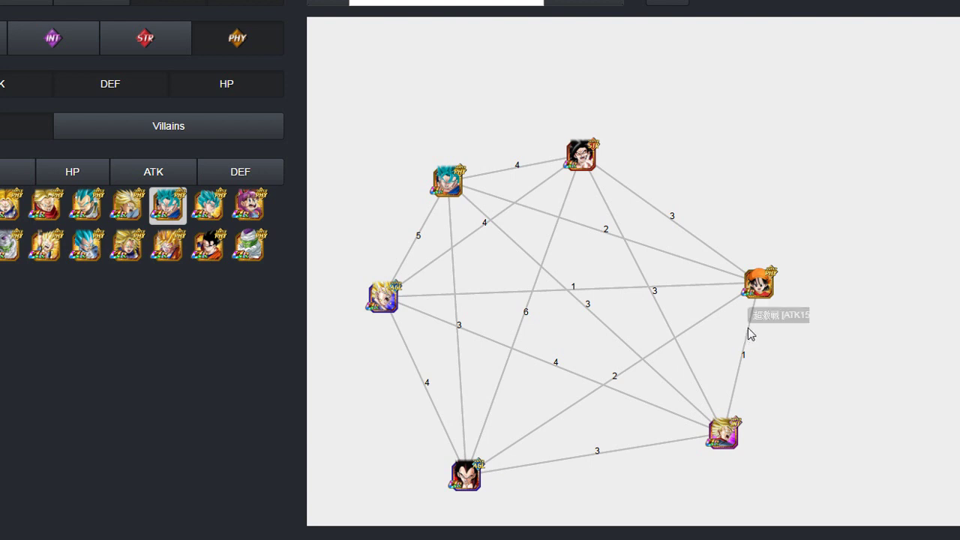
drag(760, 289, 763, 341)
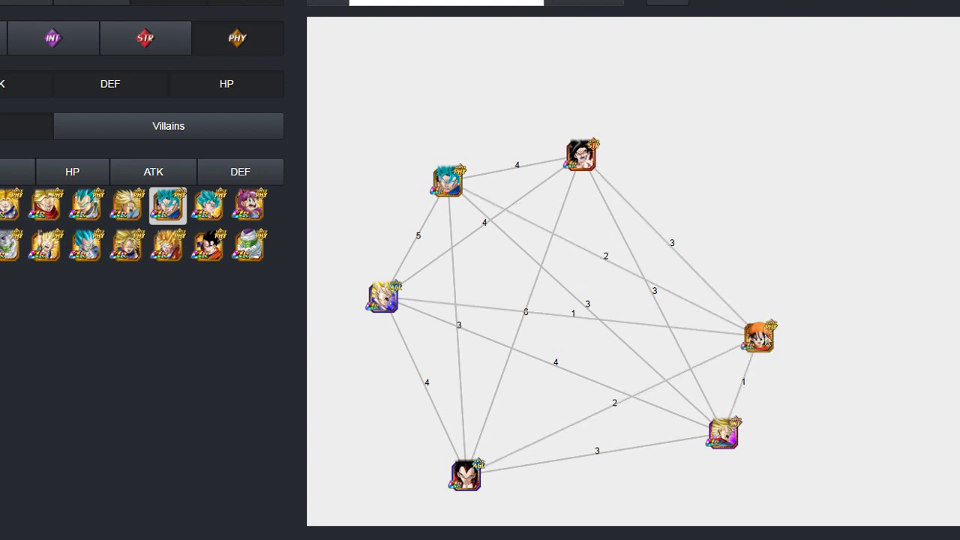
mouse_move(559, 174)
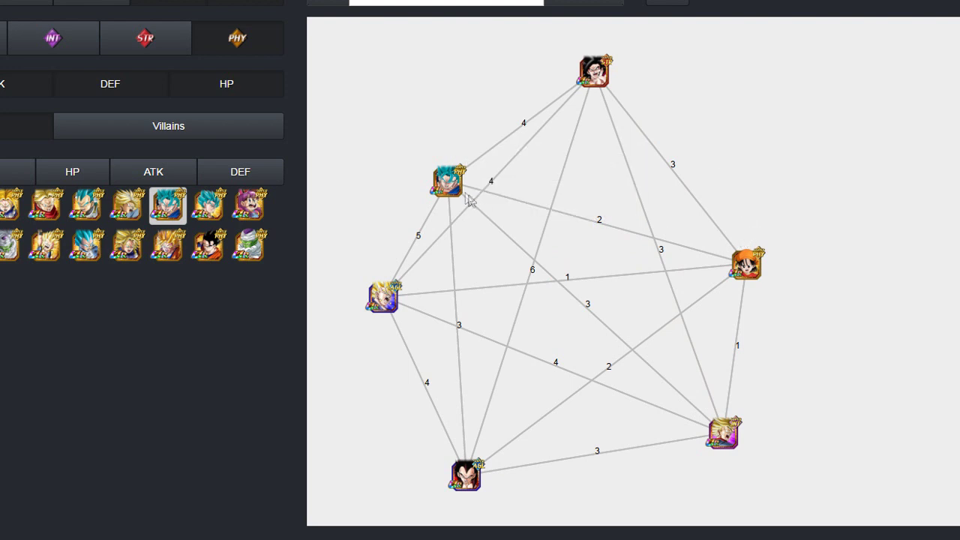
drag(456, 186, 453, 71)
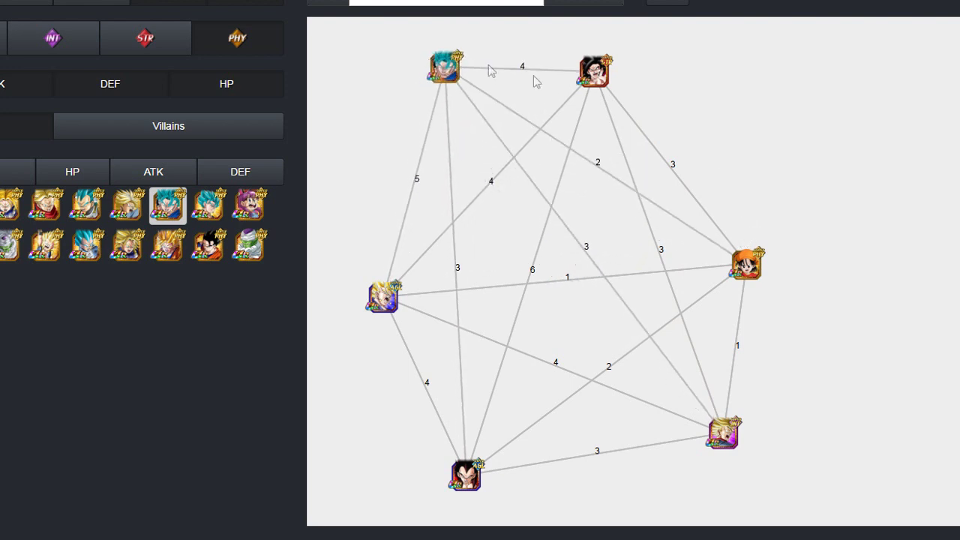
drag(595, 62, 898, 68)
drag(745, 273, 860, 262)
Try the blond PHY card listed directly before Vegito Blue in the mixed-type team and remove it again.
click(127, 210)
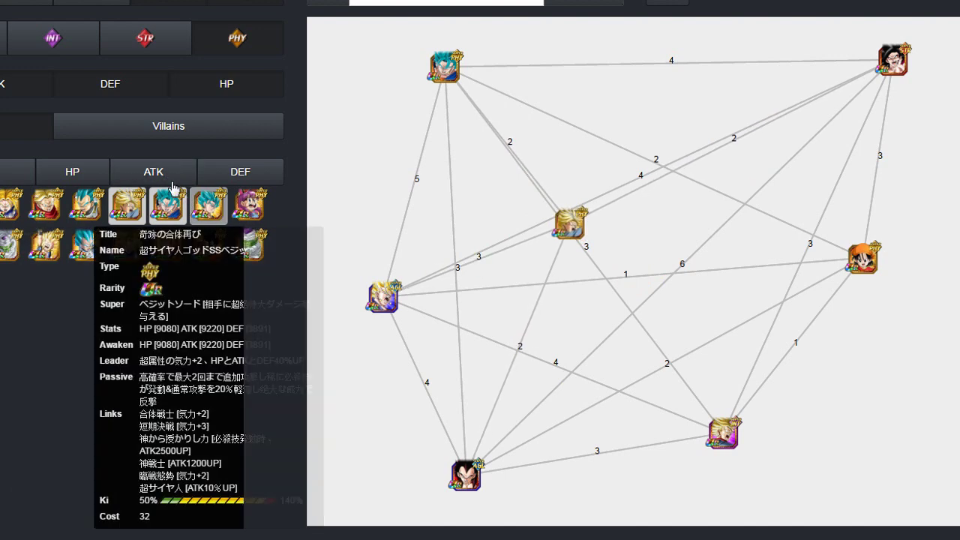
click(127, 208)
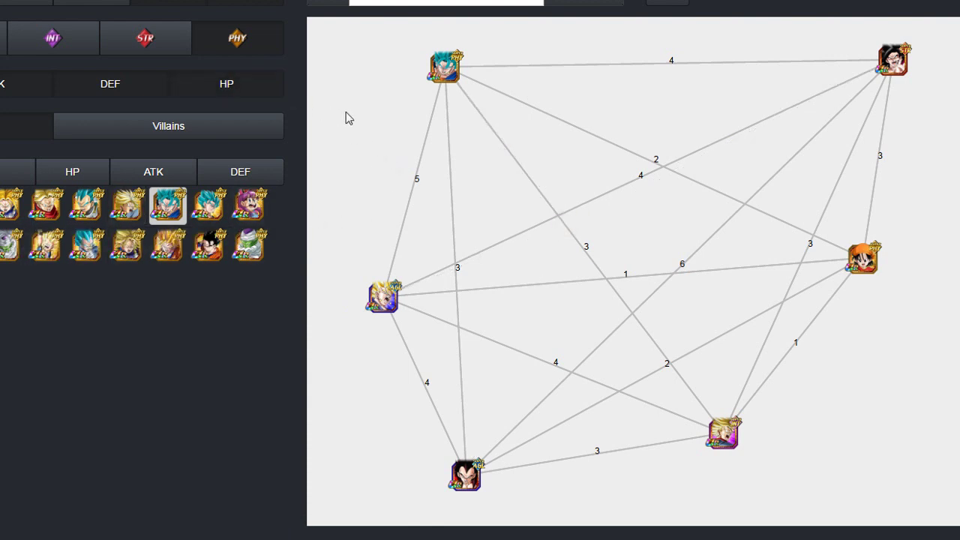